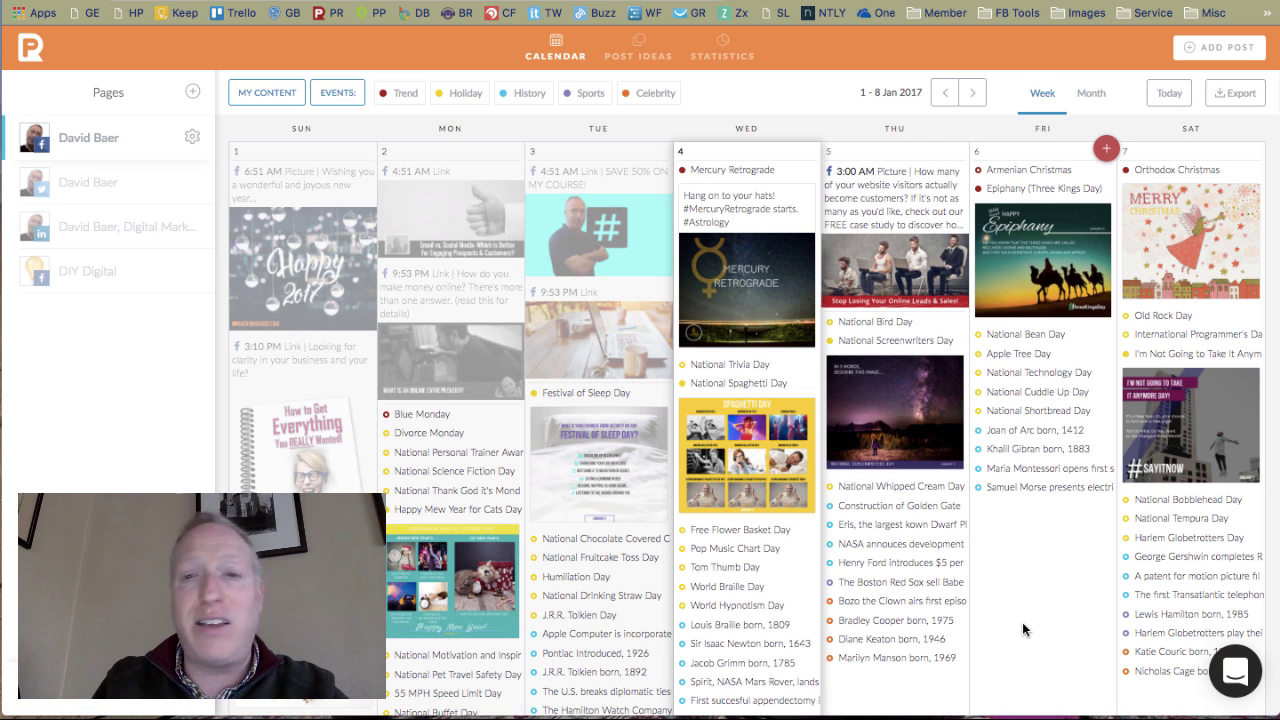
- Briefly check the support conversations panel, then go to the Post Ideas library
left_click(1237, 672)
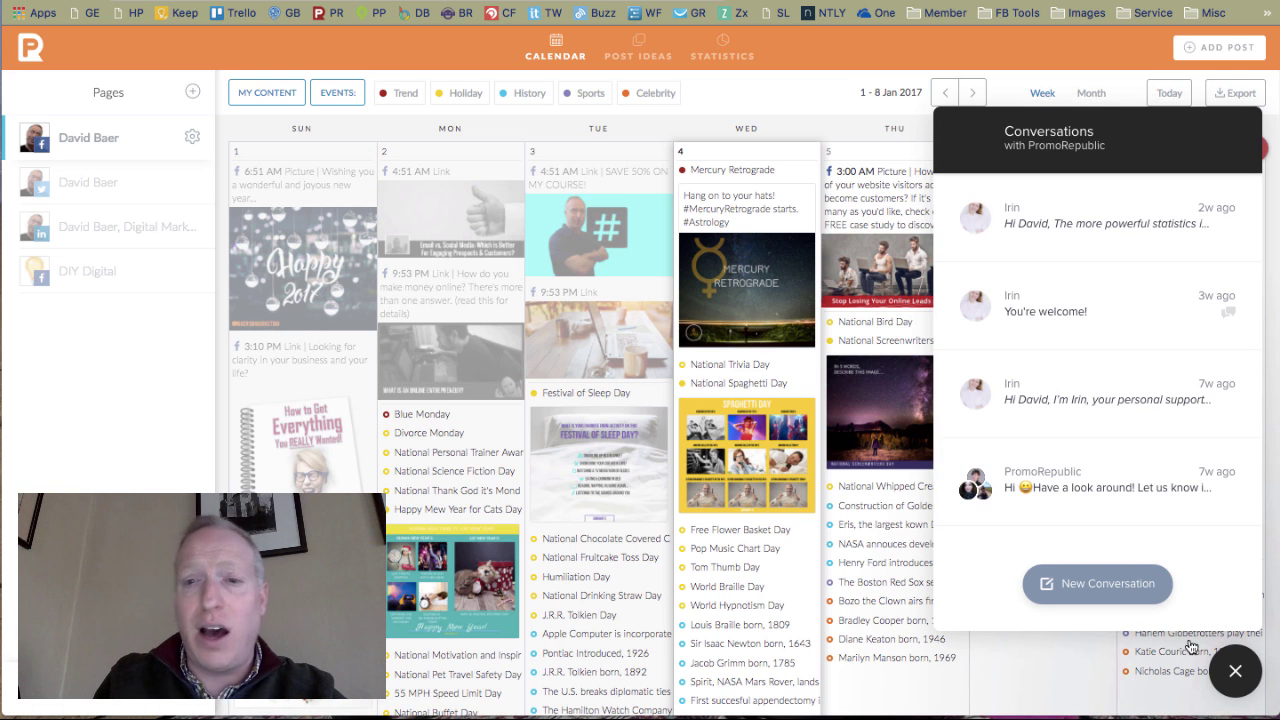
left_click(1237, 674)
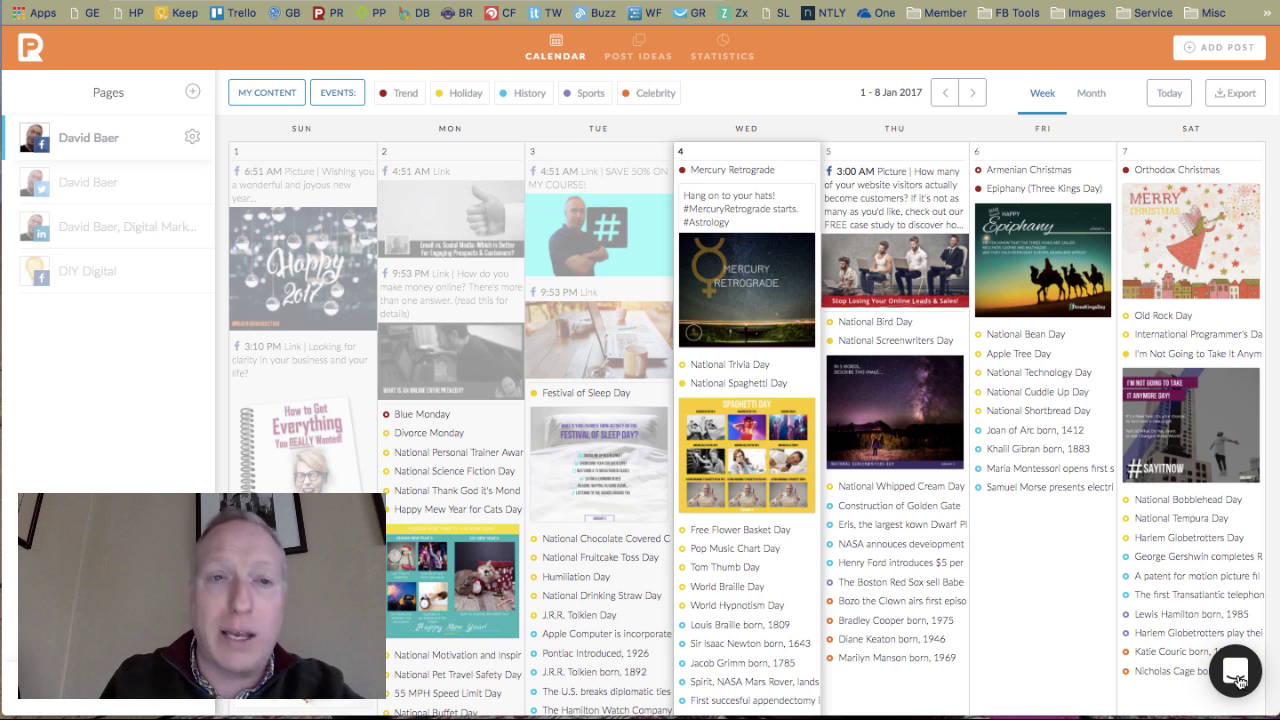
mouse_move(747, 290)
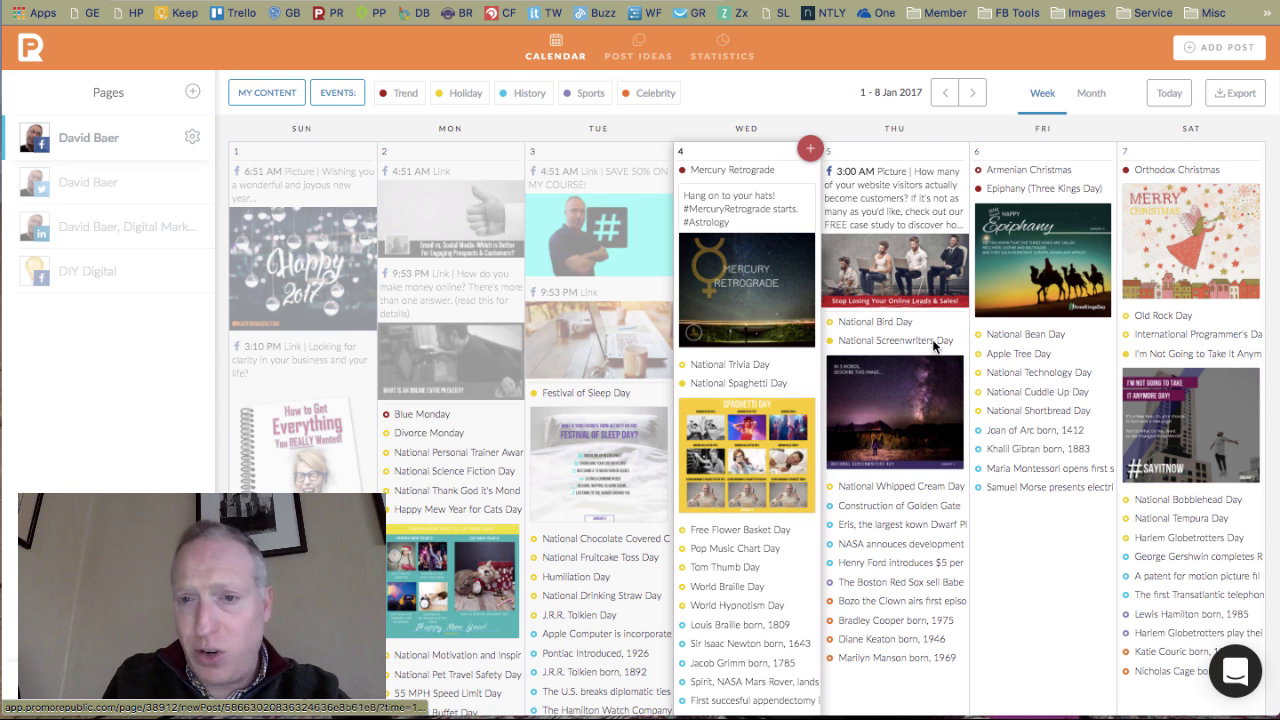
left_click(632, 50)
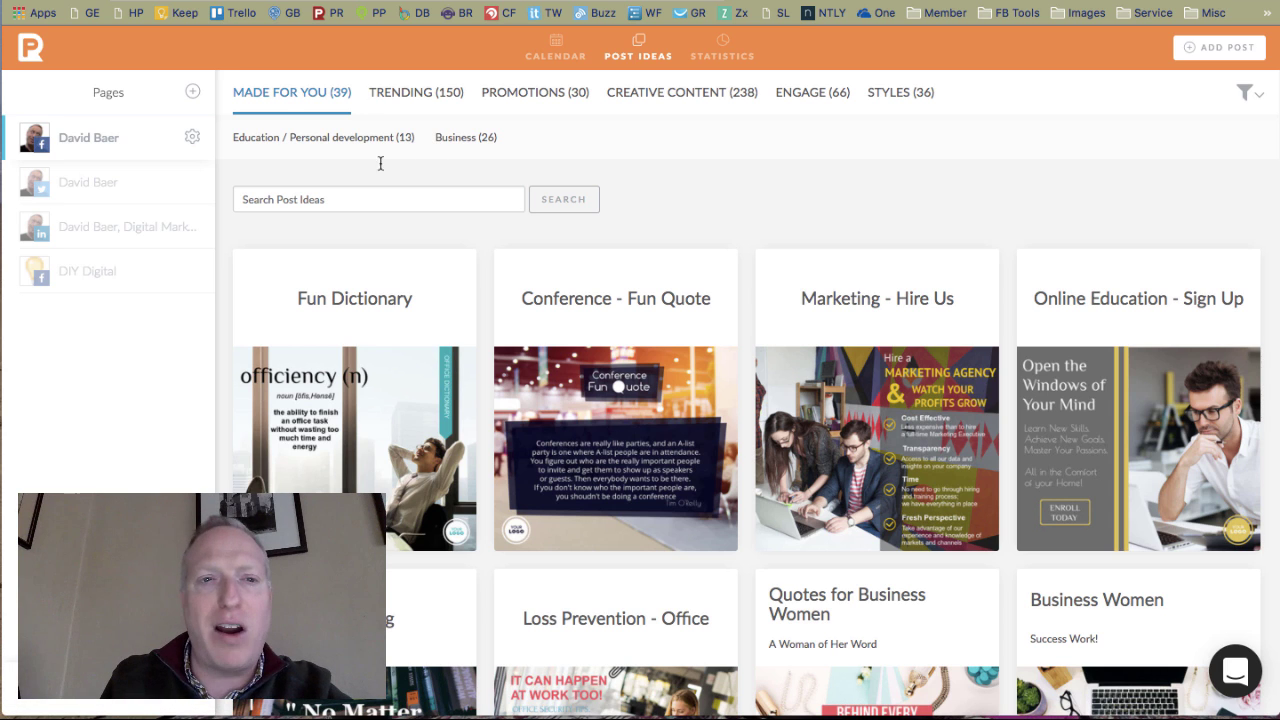
- Search the post ideas for 'marketing'
left_click(280, 200)
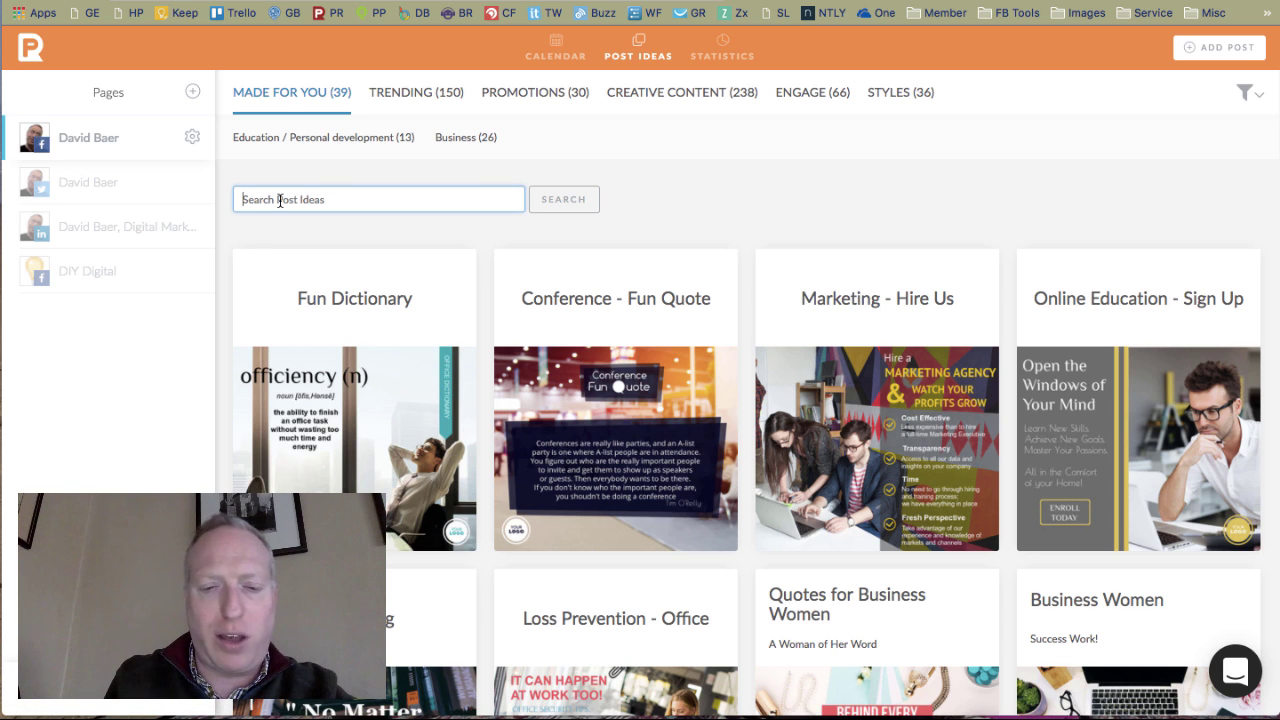
type("marke")
key("Down")
key("Return")
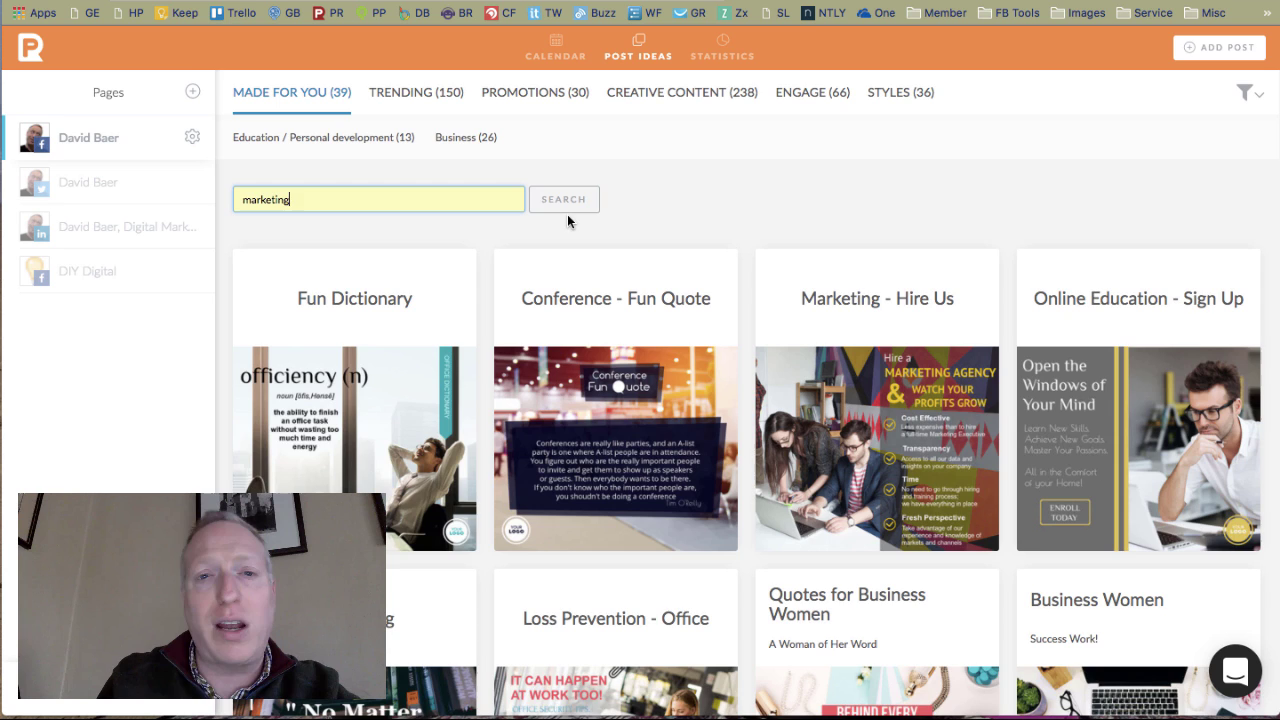
left_click(551, 199)
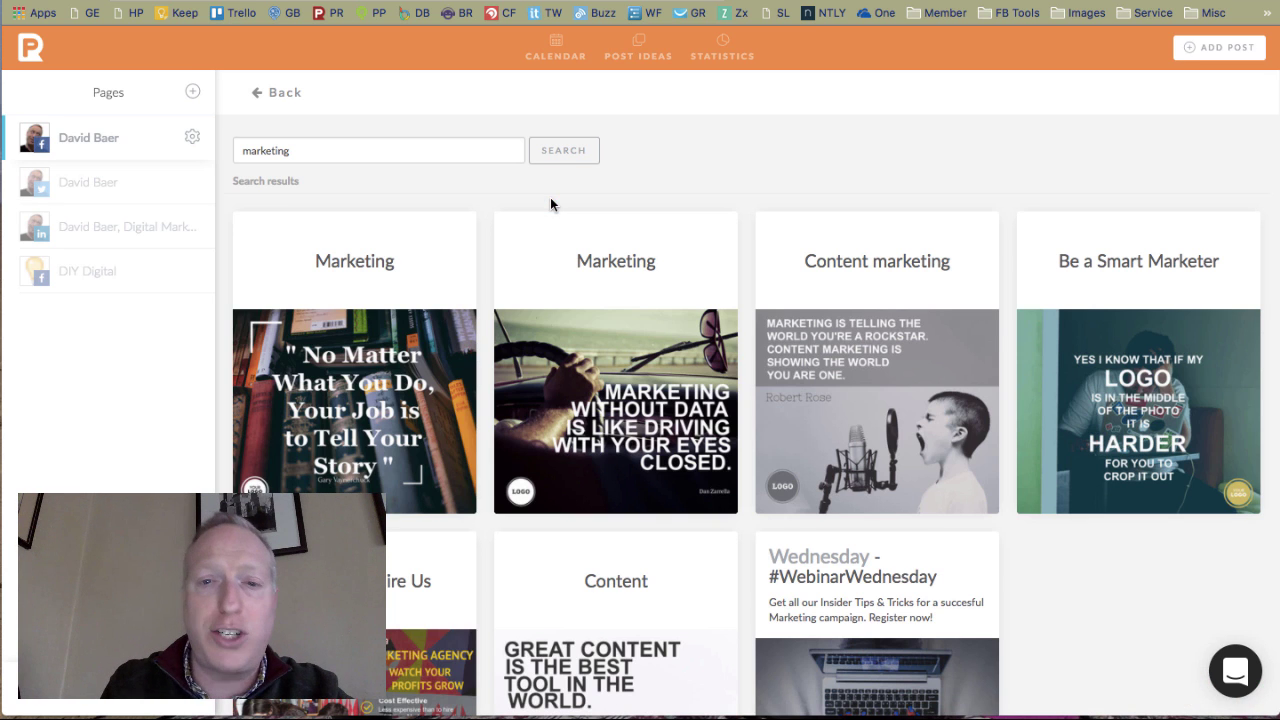
- Search the post ideas for 'travel' instead and scroll through the results
double_click(264, 150)
type("tr")
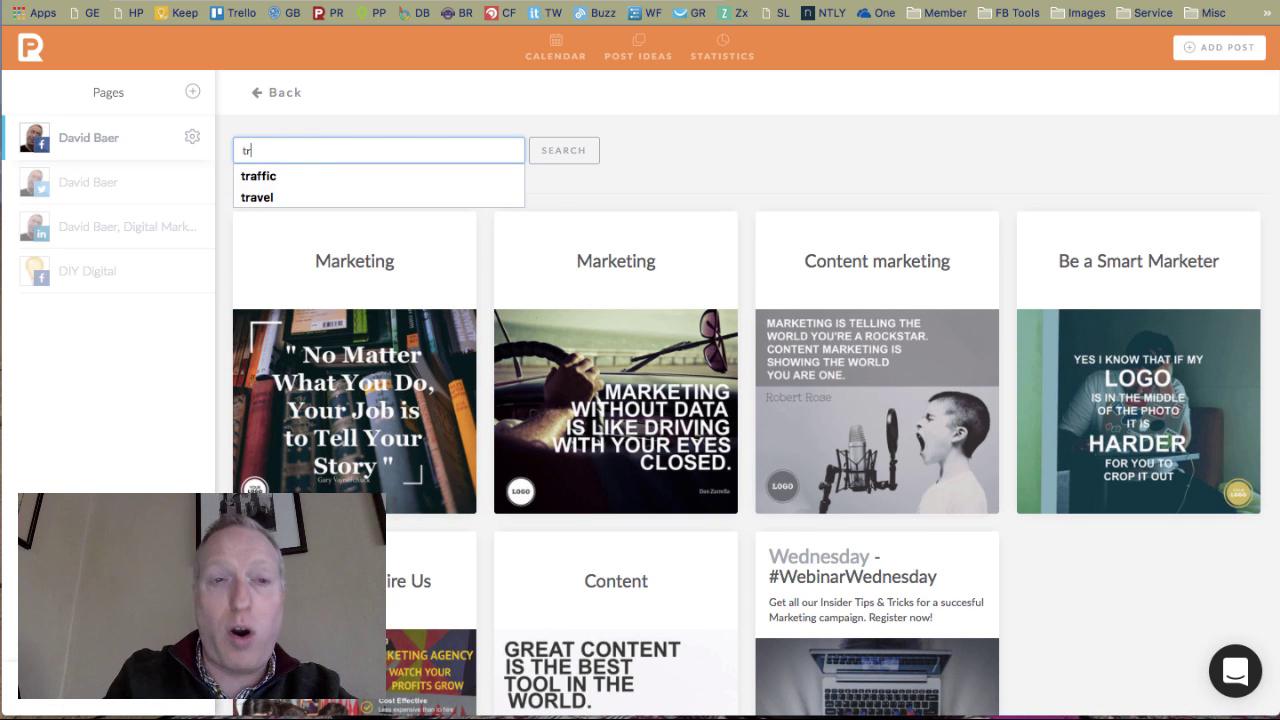
type("avel")
left_click(261, 176)
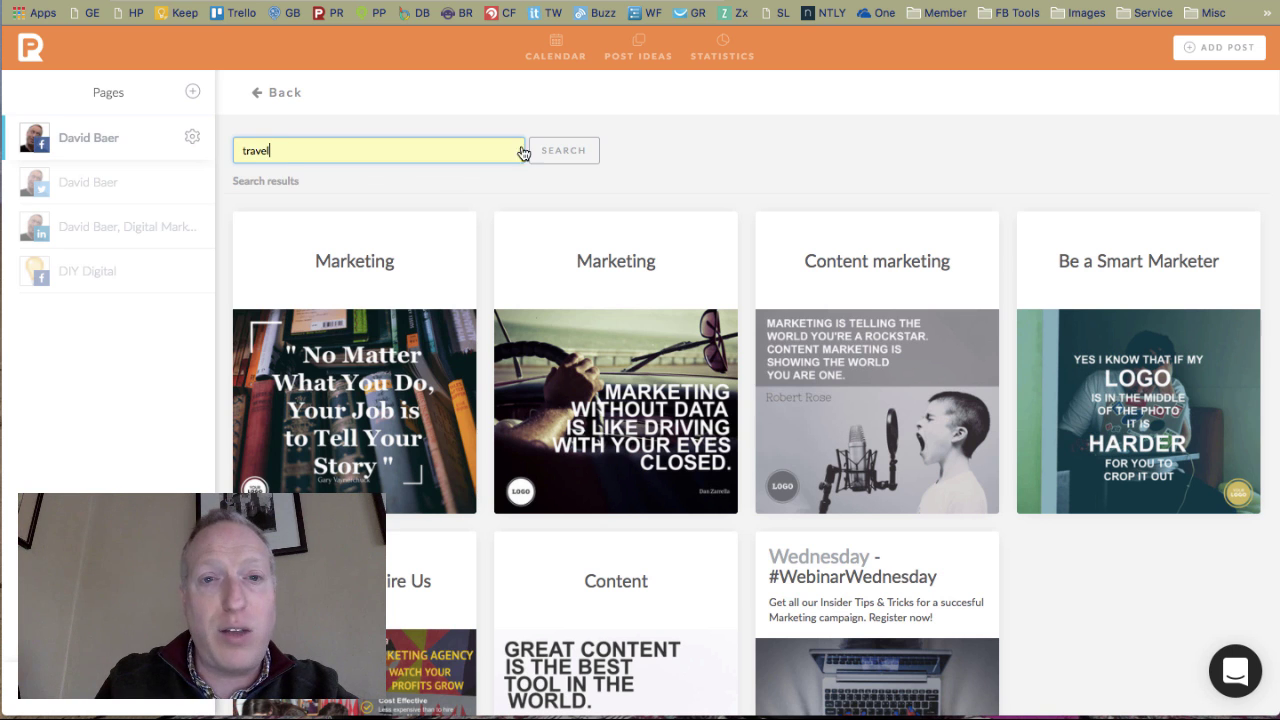
left_click(580, 150)
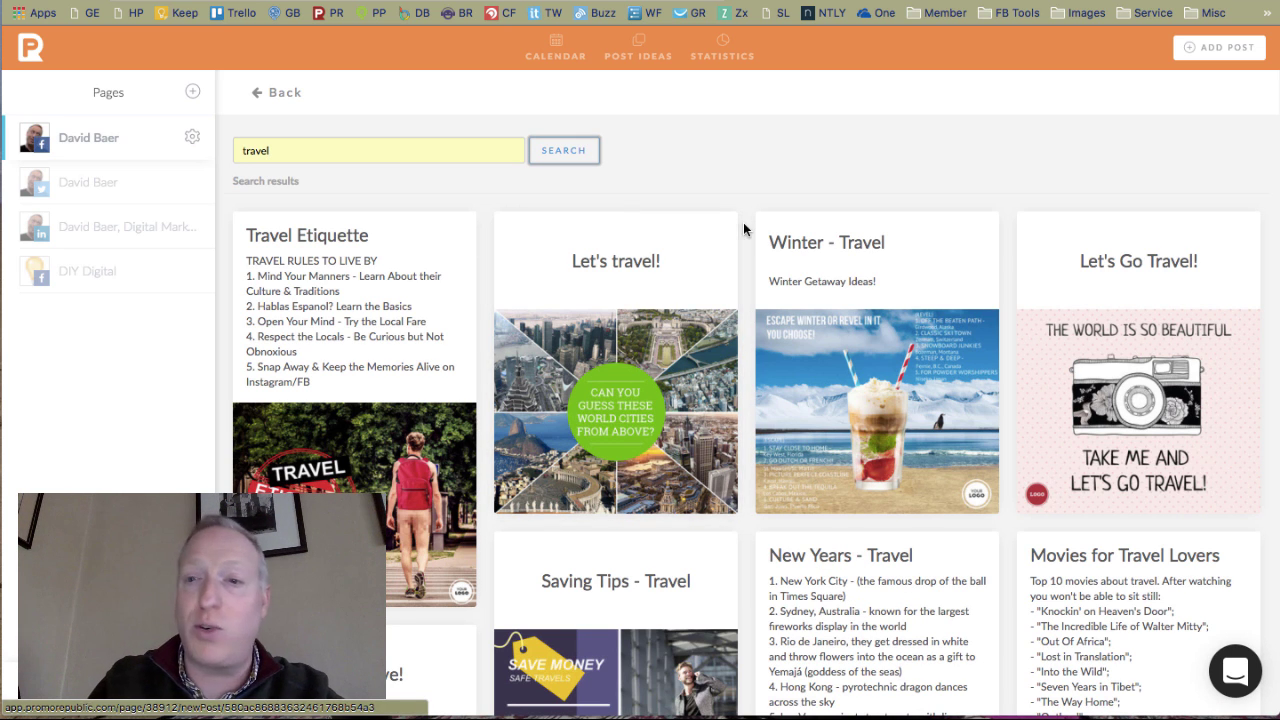
scroll(849, 168, "down", 2)
scroll(849, 168, "down", 3)
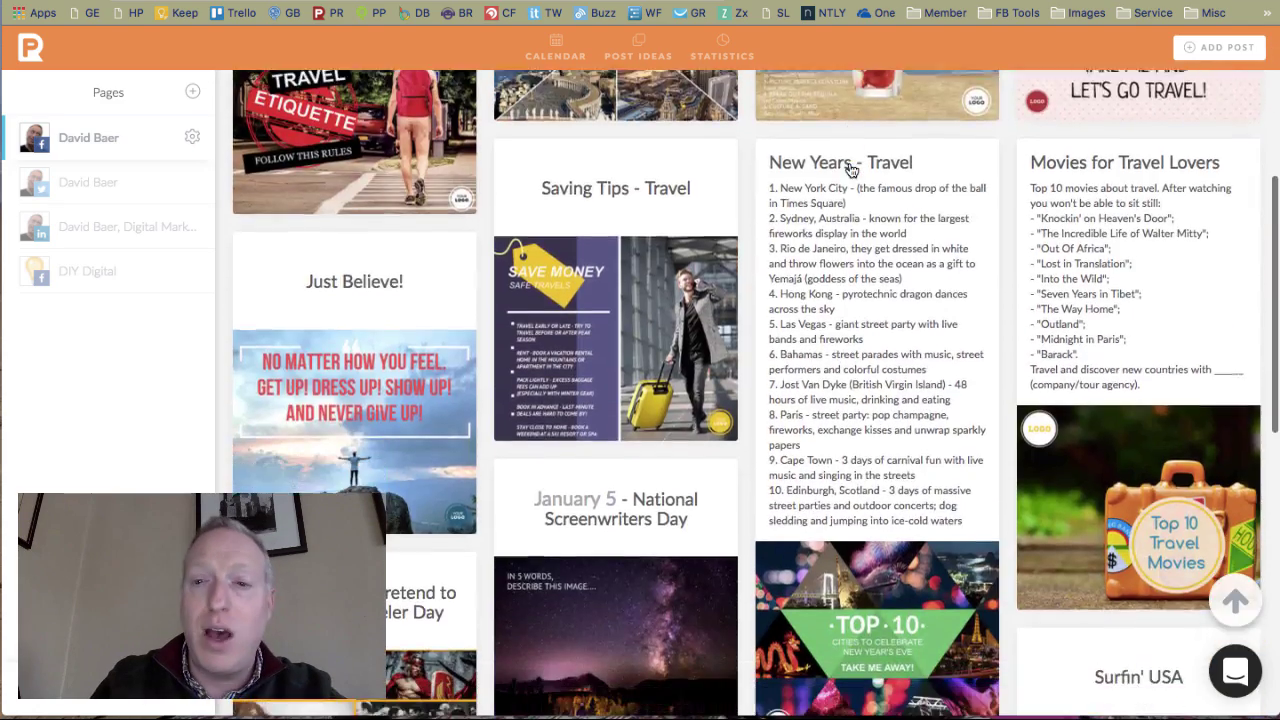
scroll(849, 170, "down", 5)
scroll(849, 170, "down", 2)
scroll(849, 170, "down", 3)
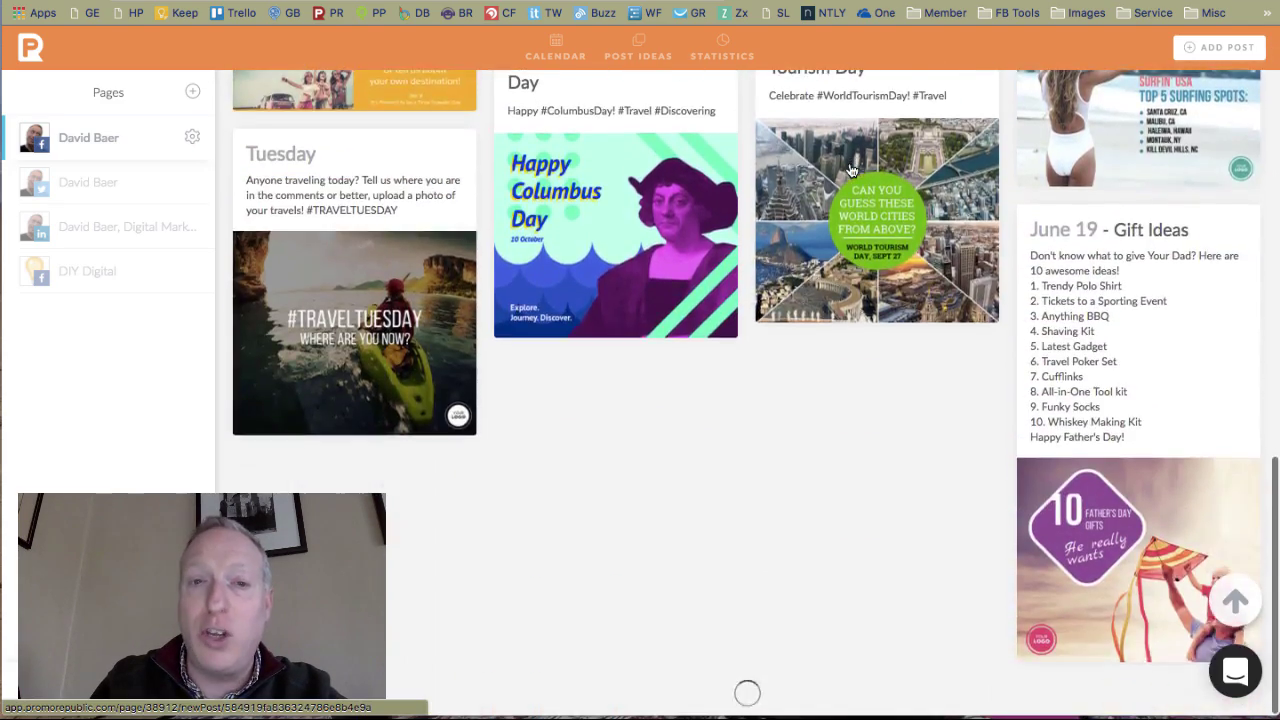
scroll(851, 170, "up", 15)
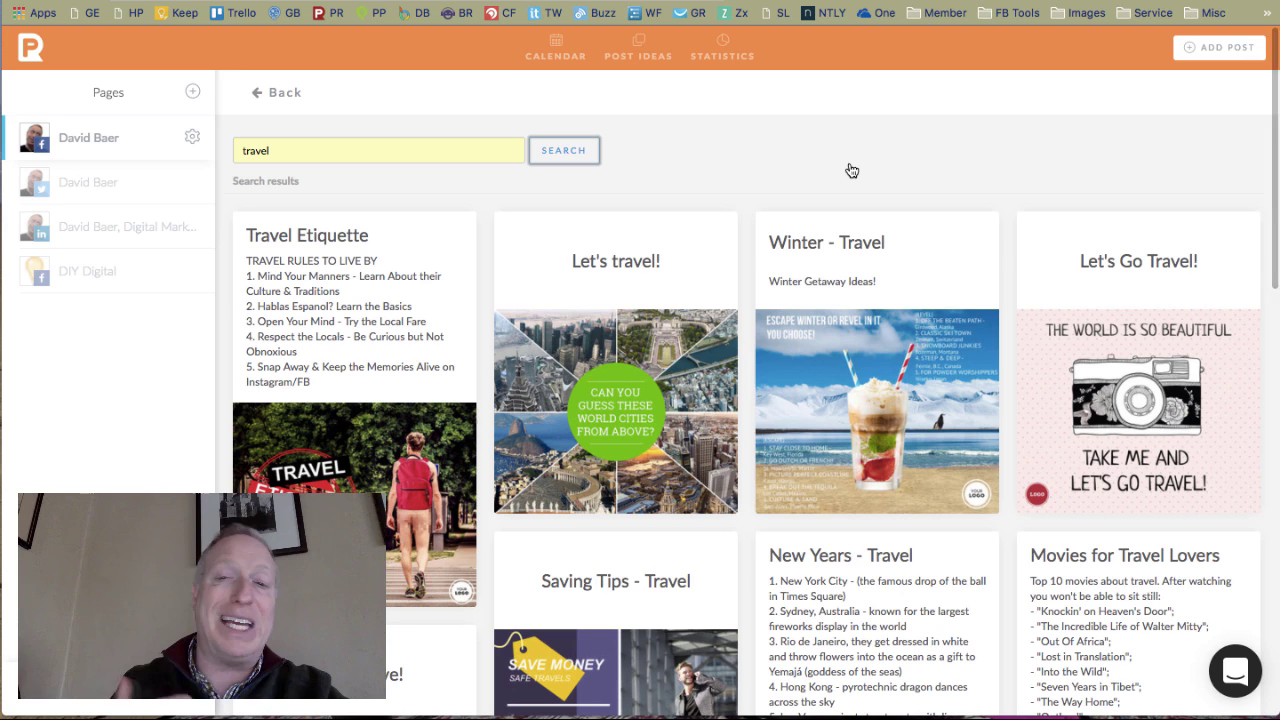
- Search post ideas for 'health', then go back to the unfiltered personalised listing
left_click(243, 148)
double_click(243, 150)
type("health")
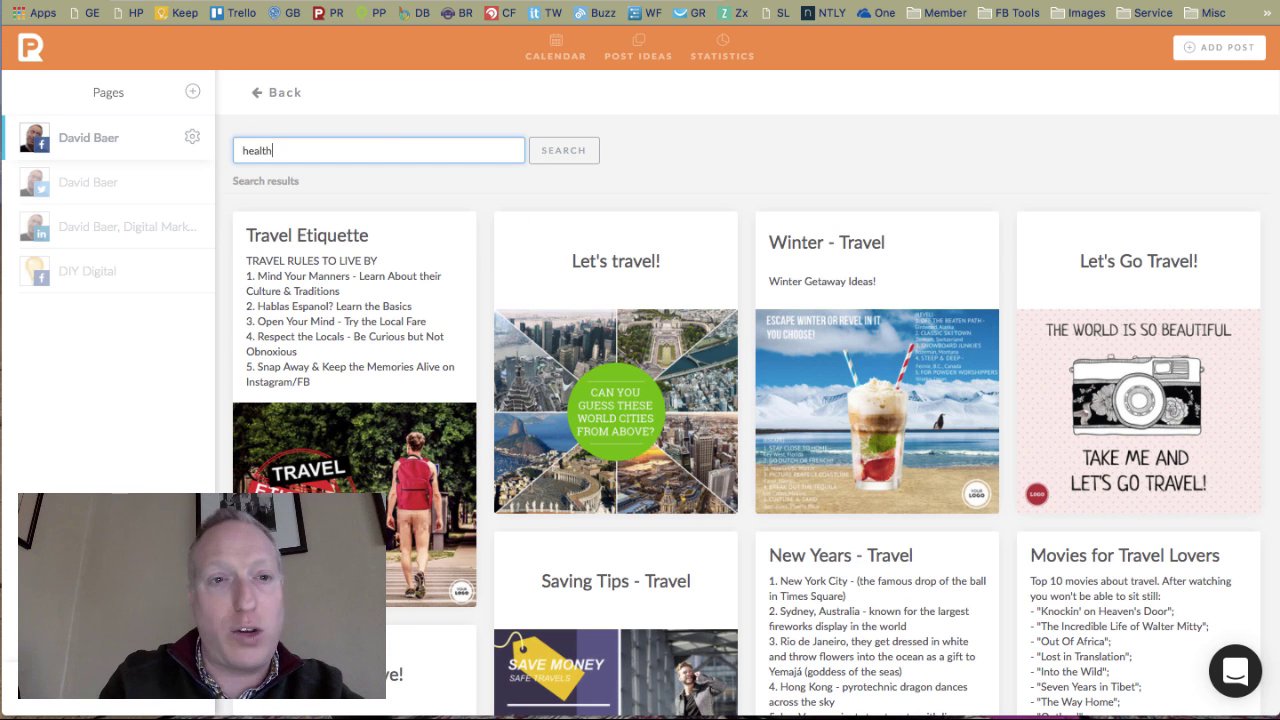
left_click(549, 163)
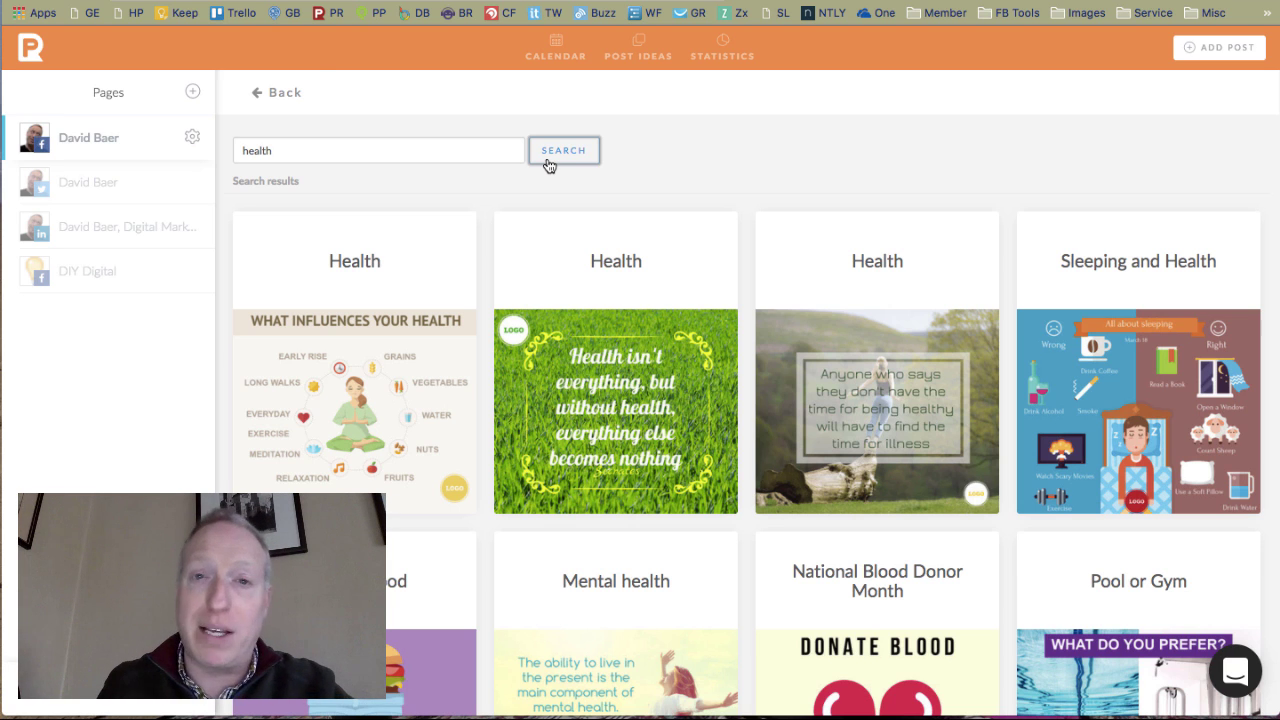
left_click(280, 93)
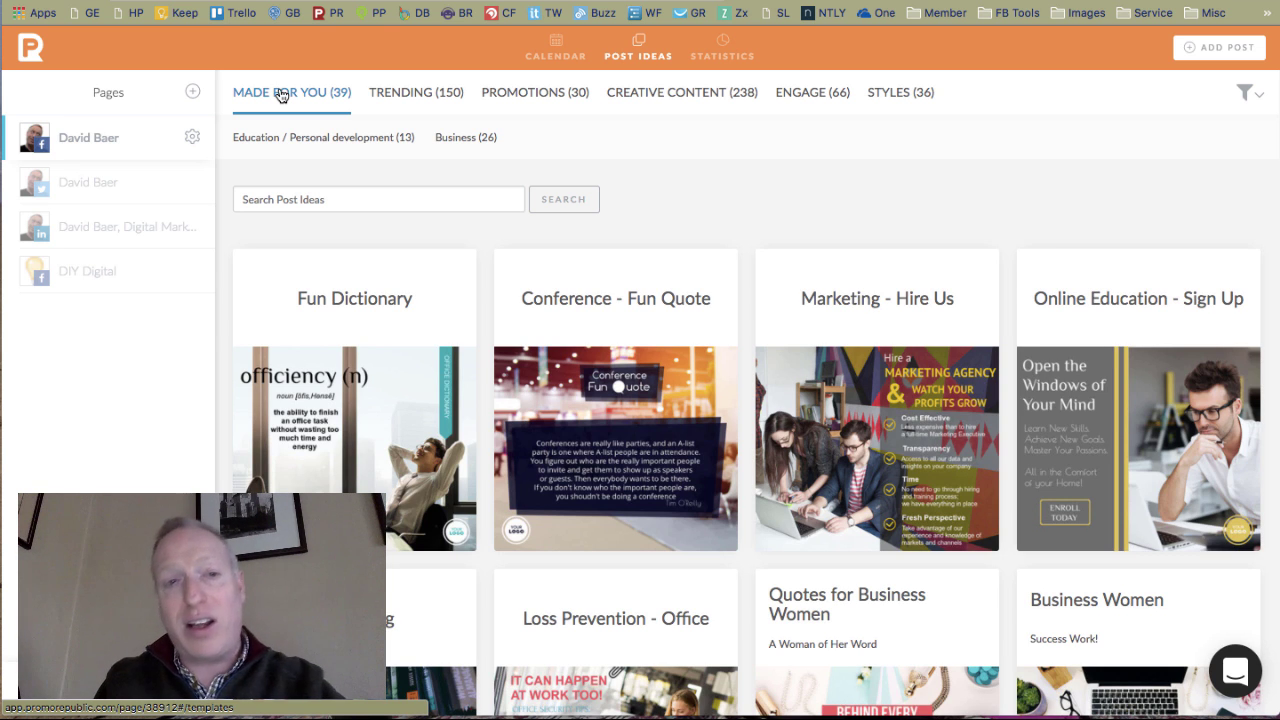
- Show Trending post ideas and scroll through the January topics, returning to the top
left_click(413, 95)
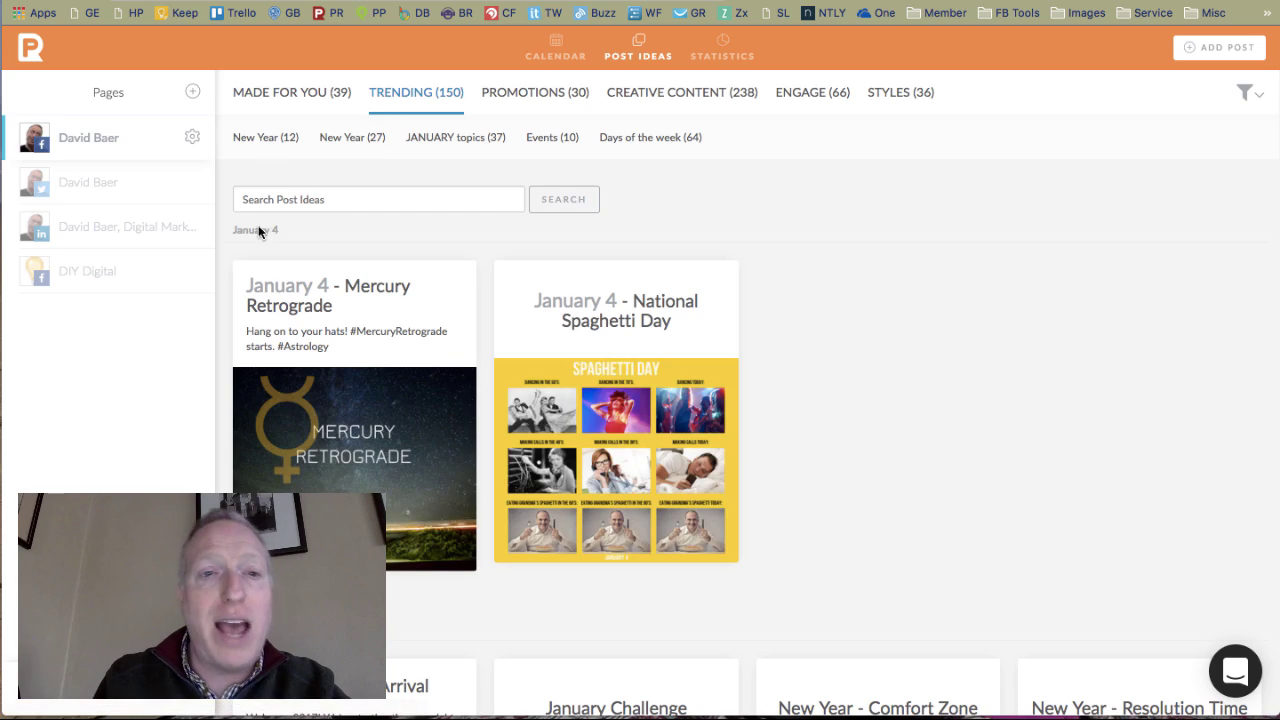
scroll(480, 258, "down", 5)
scroll(483, 260, "down", 2)
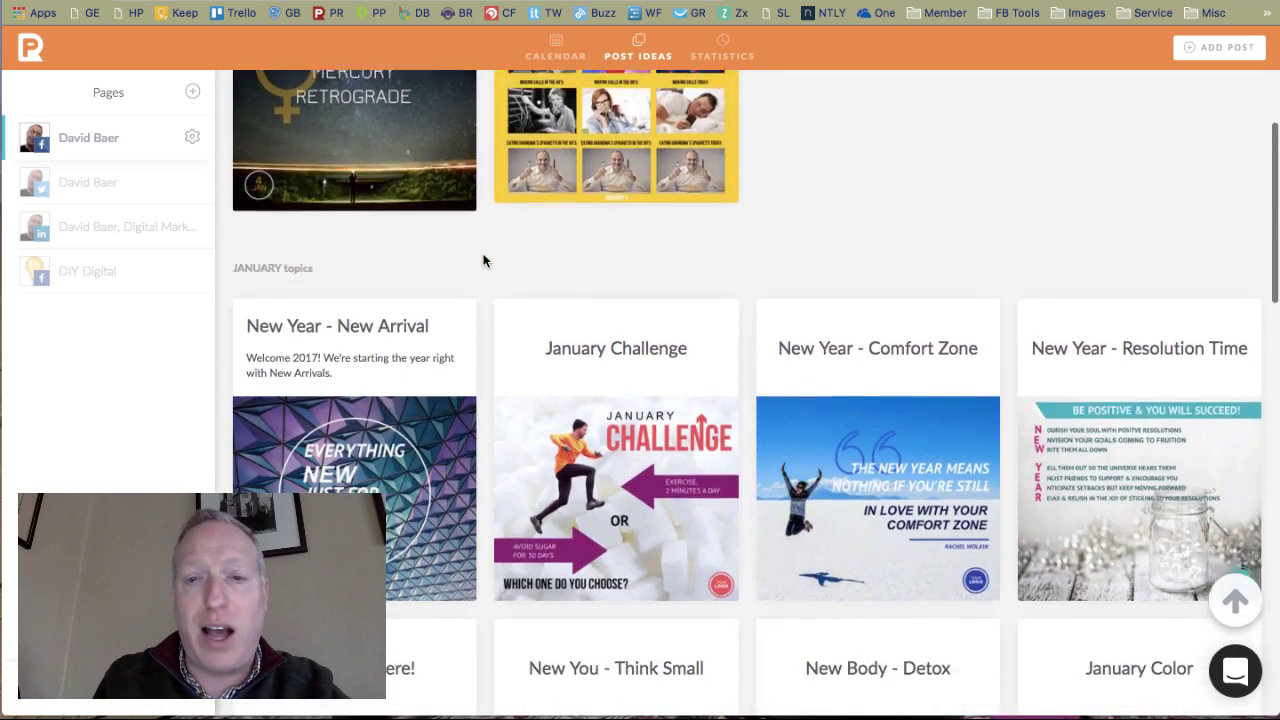
scroll(483, 260, "down", 5)
scroll(483, 260, "down", 2)
scroll(483, 260, "down", 3)
scroll(483, 260, "down", 1)
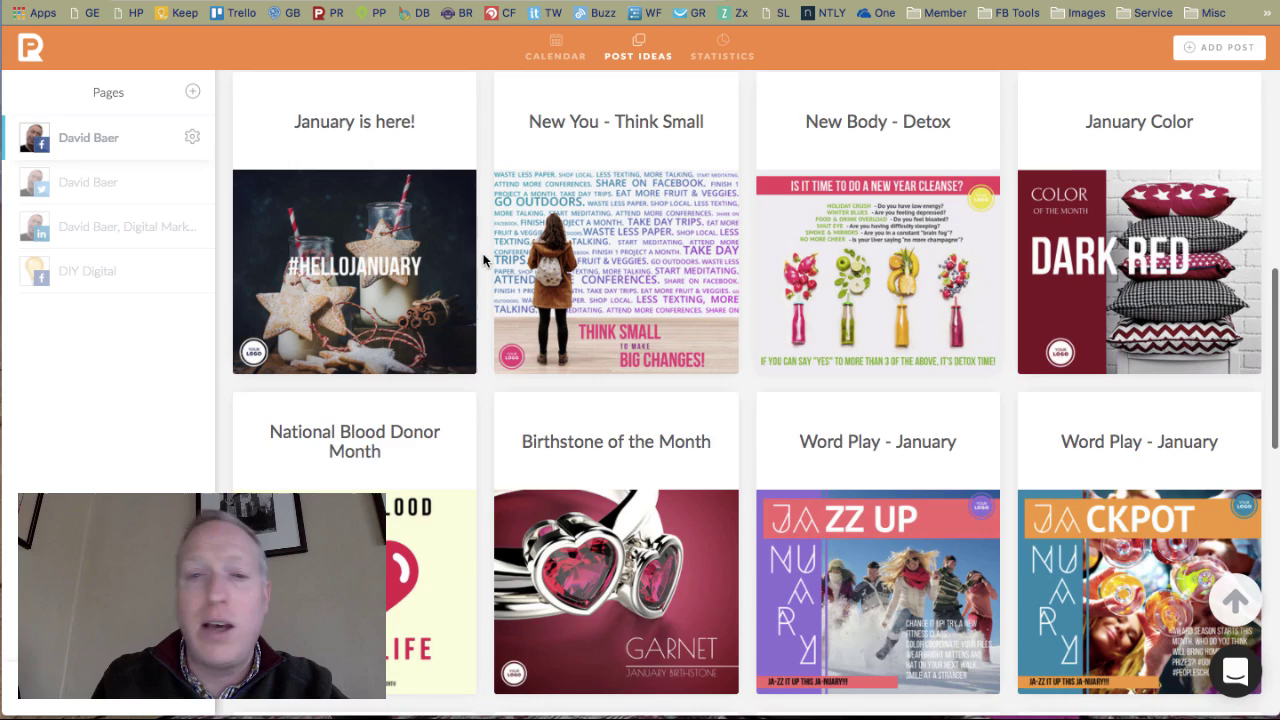
scroll(483, 260, "down", 1)
scroll(483, 260, "down", 3)
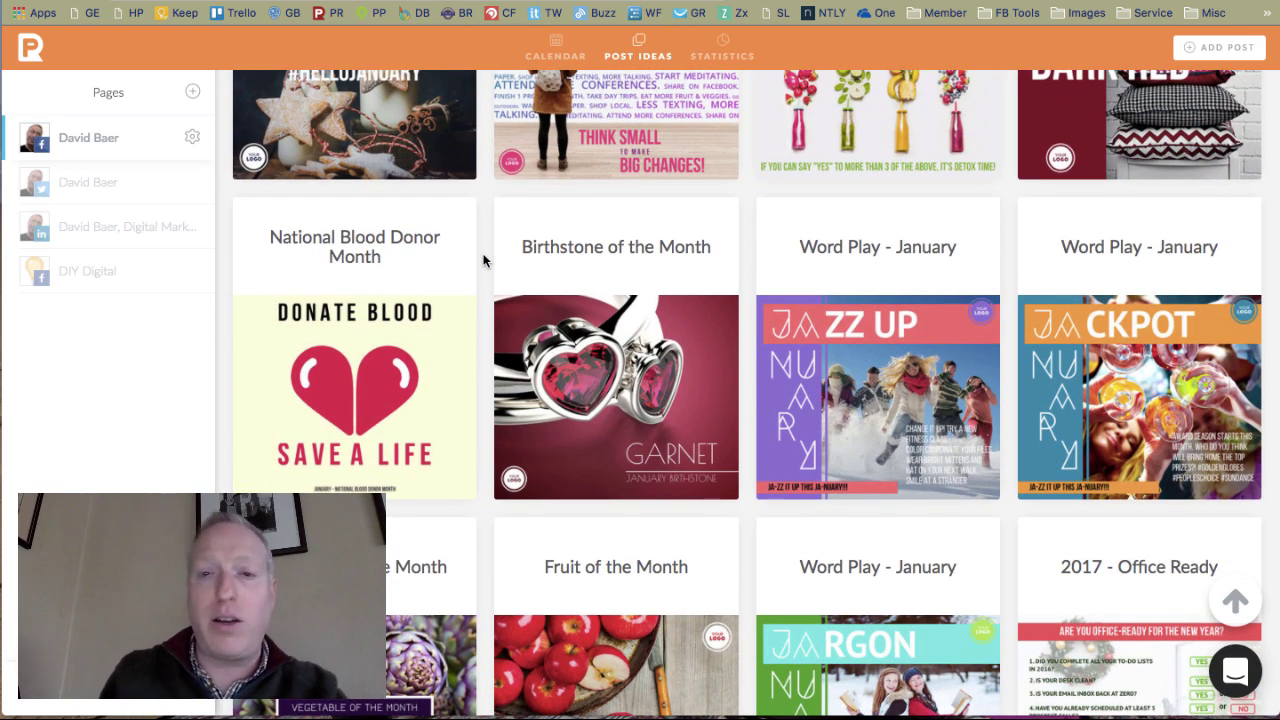
scroll(483, 260, "up", 1)
scroll(483, 260, "up", 4)
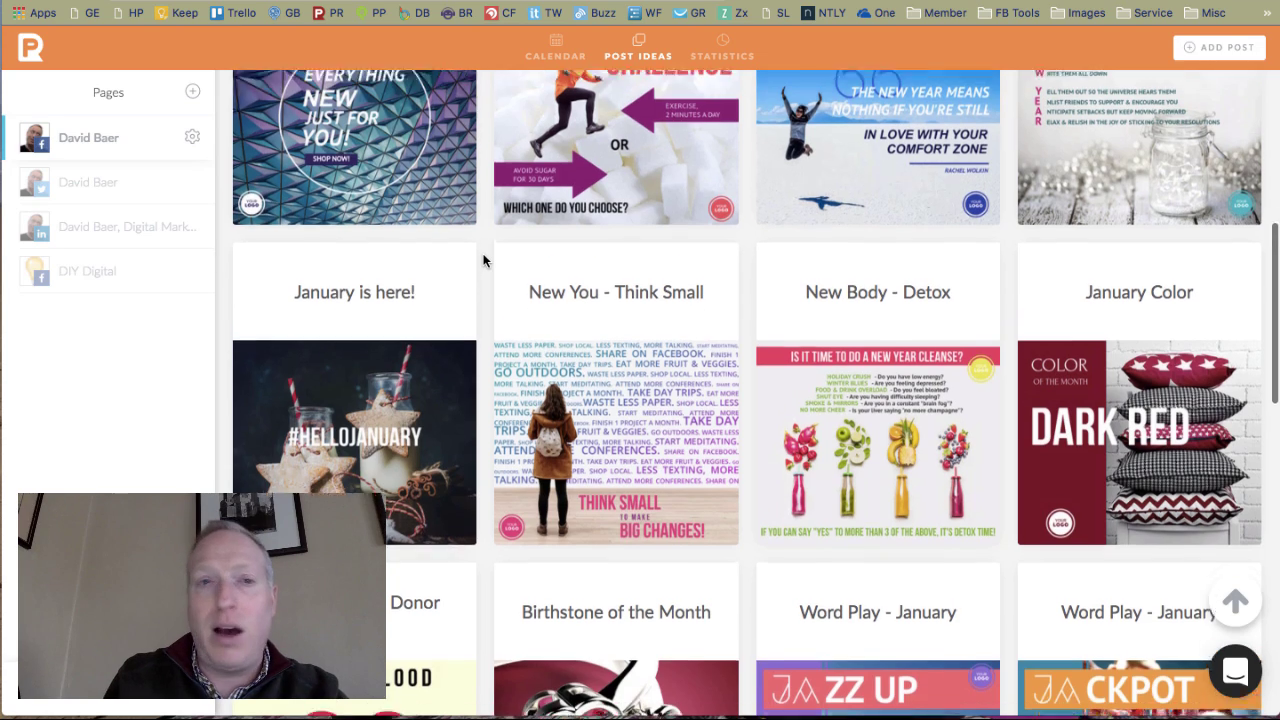
scroll(483, 260, "up", 1)
scroll(483, 260, "up", 3)
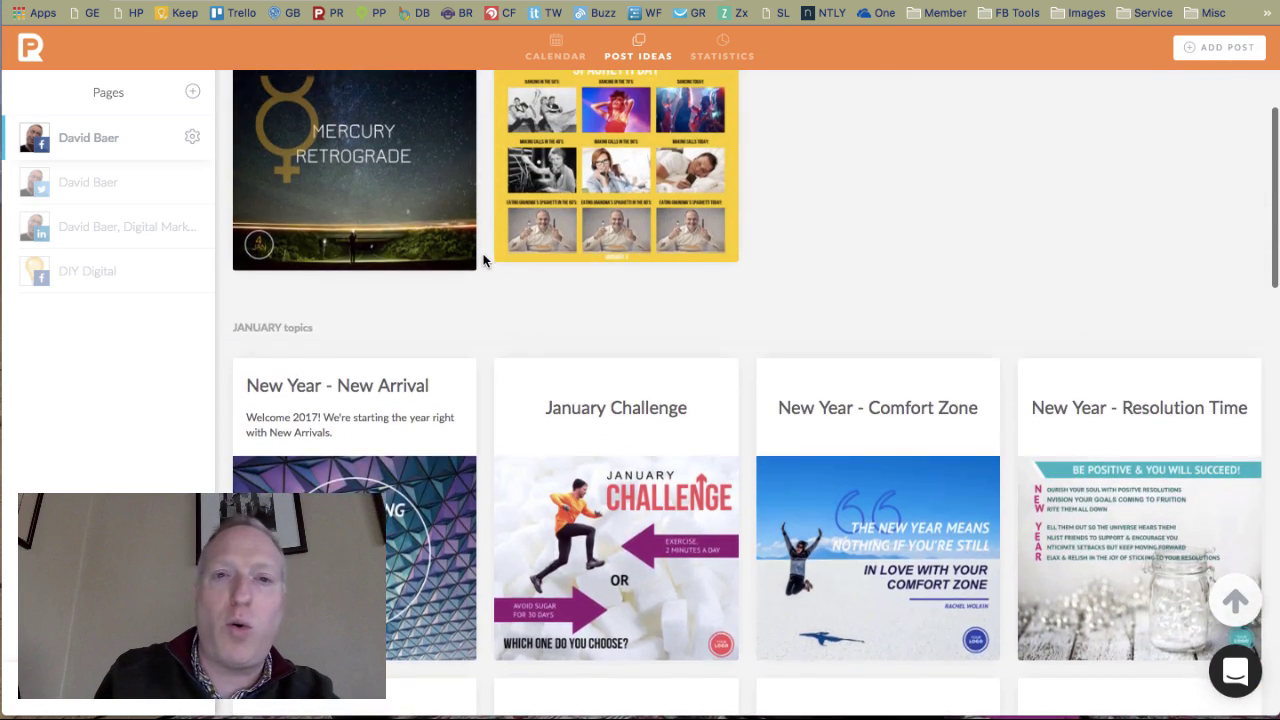
scroll(483, 260, "up", 2)
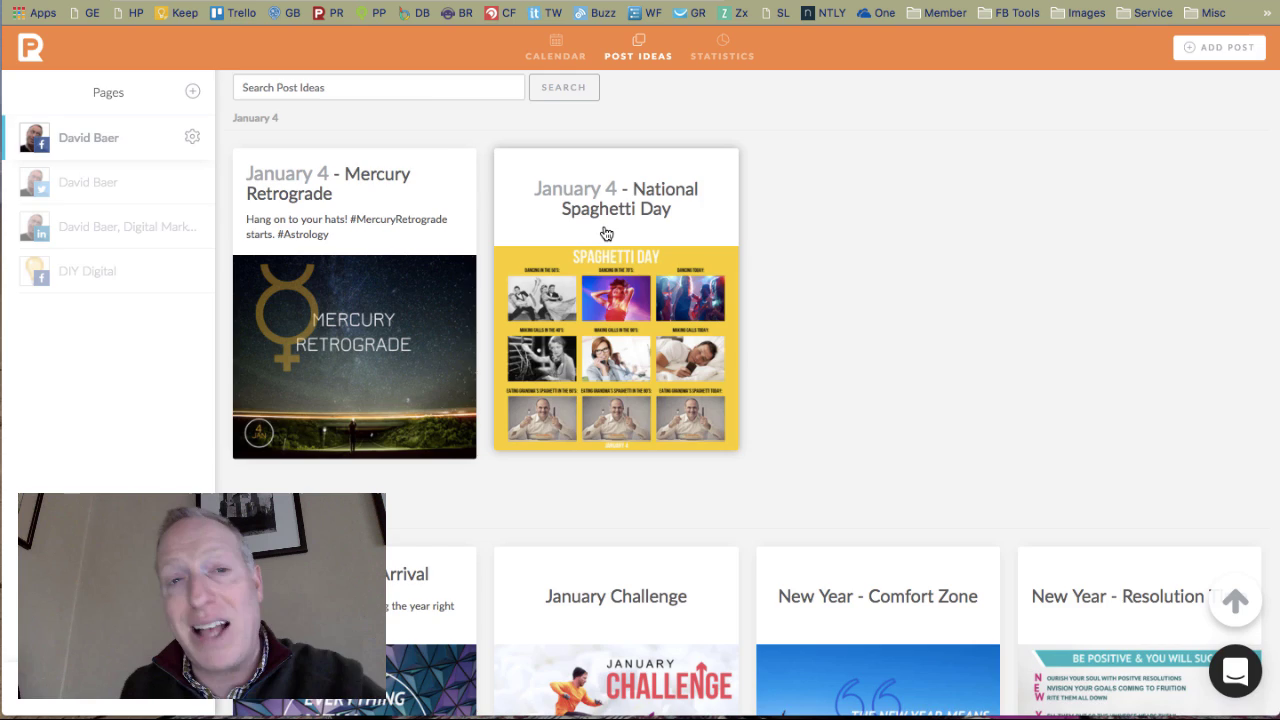
- Open the National Spaghetti Day template and make its headline 'DID YOU KNOW IT'S SPAGHETTI DAY?' on one line
left_click(606, 234)
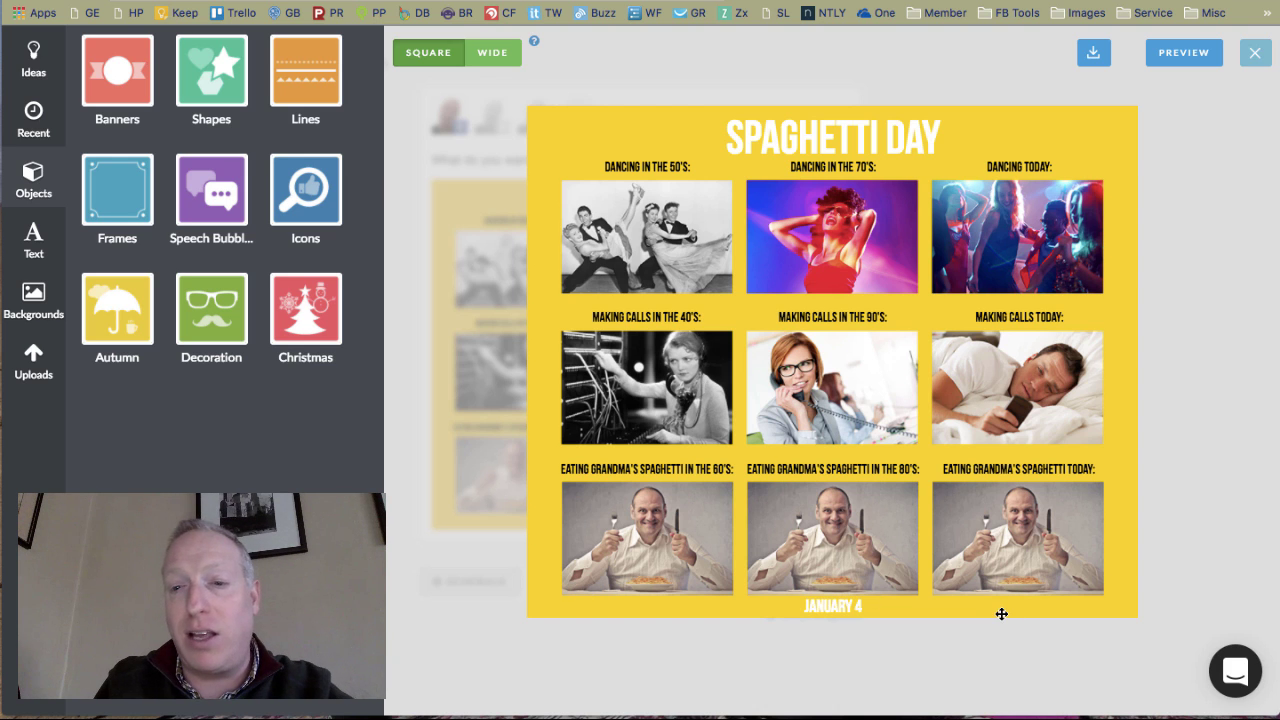
left_click(737, 135)
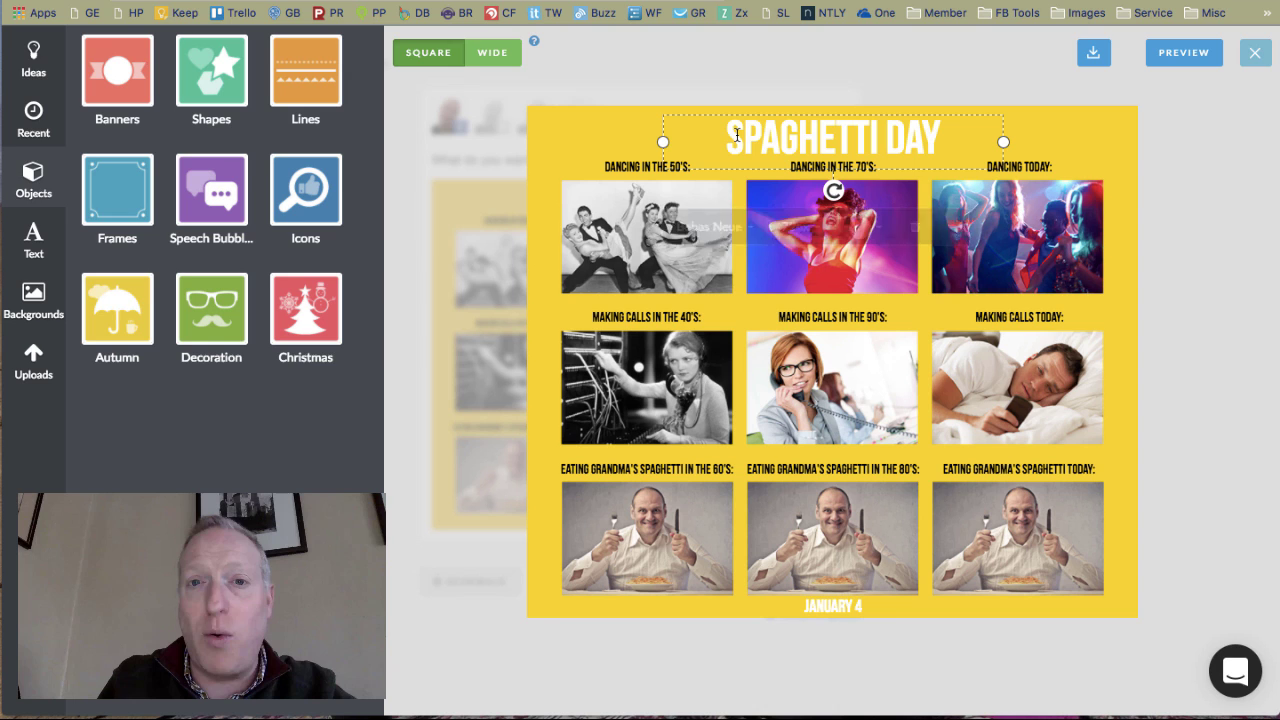
left_click(737, 135)
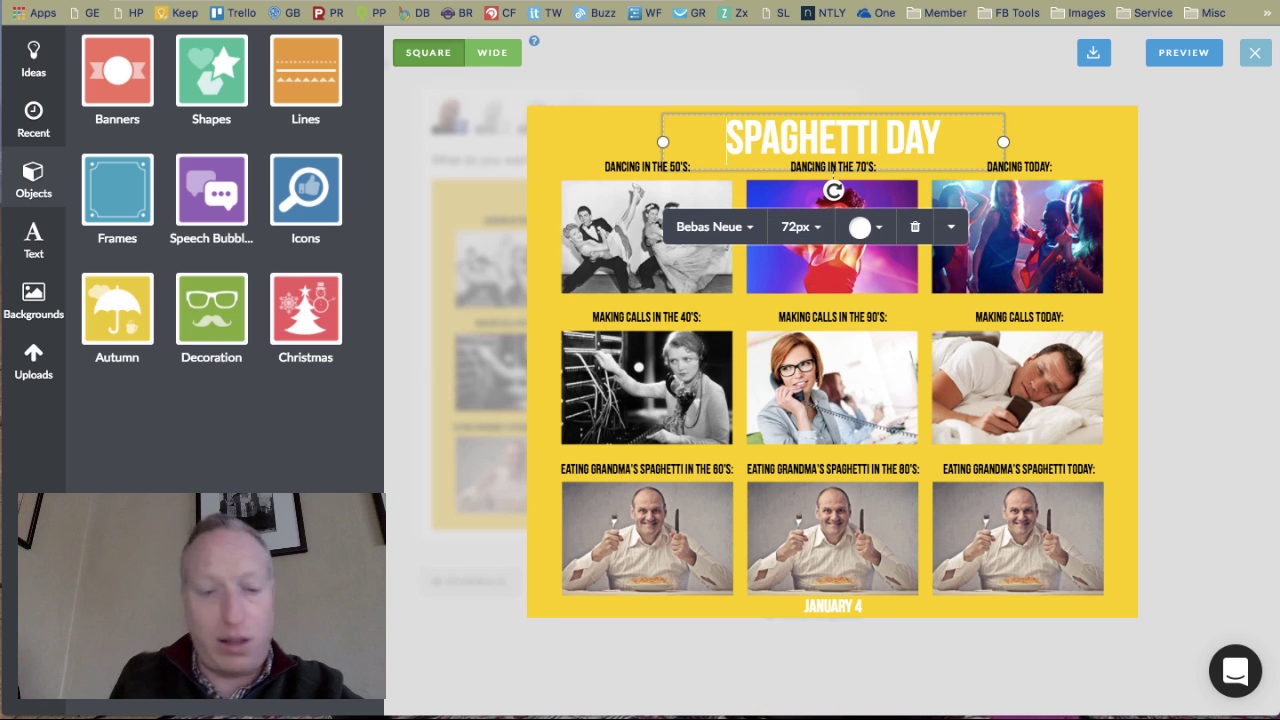
type("DOD")
key("BackSpace")
key("BackSpace")
key("BackSpace")
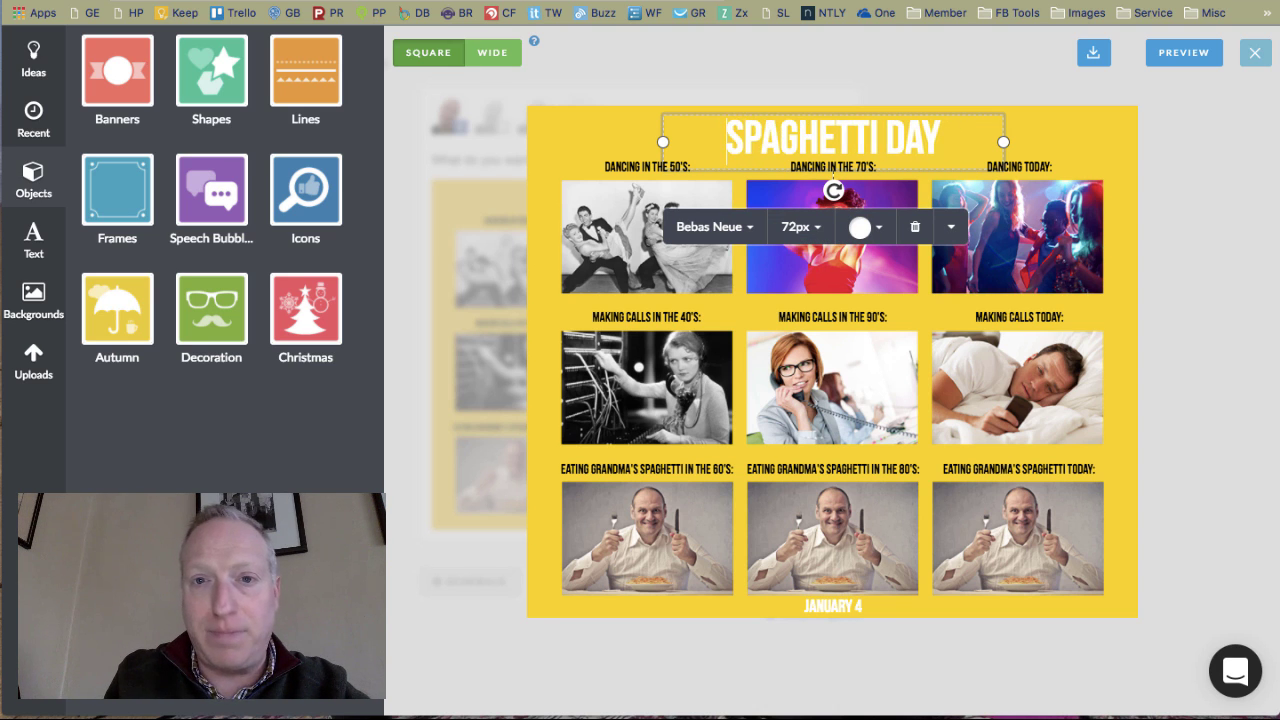
type("DIT")
key("BackSpace")
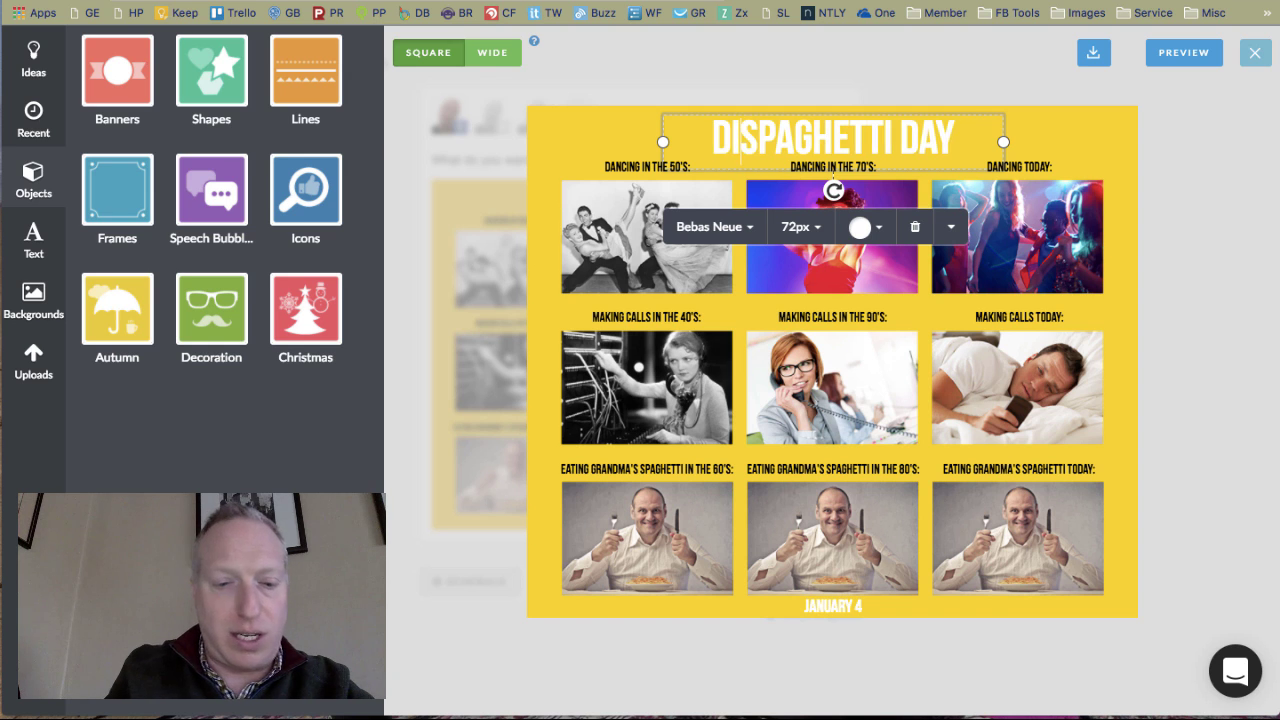
type("D YOU K")
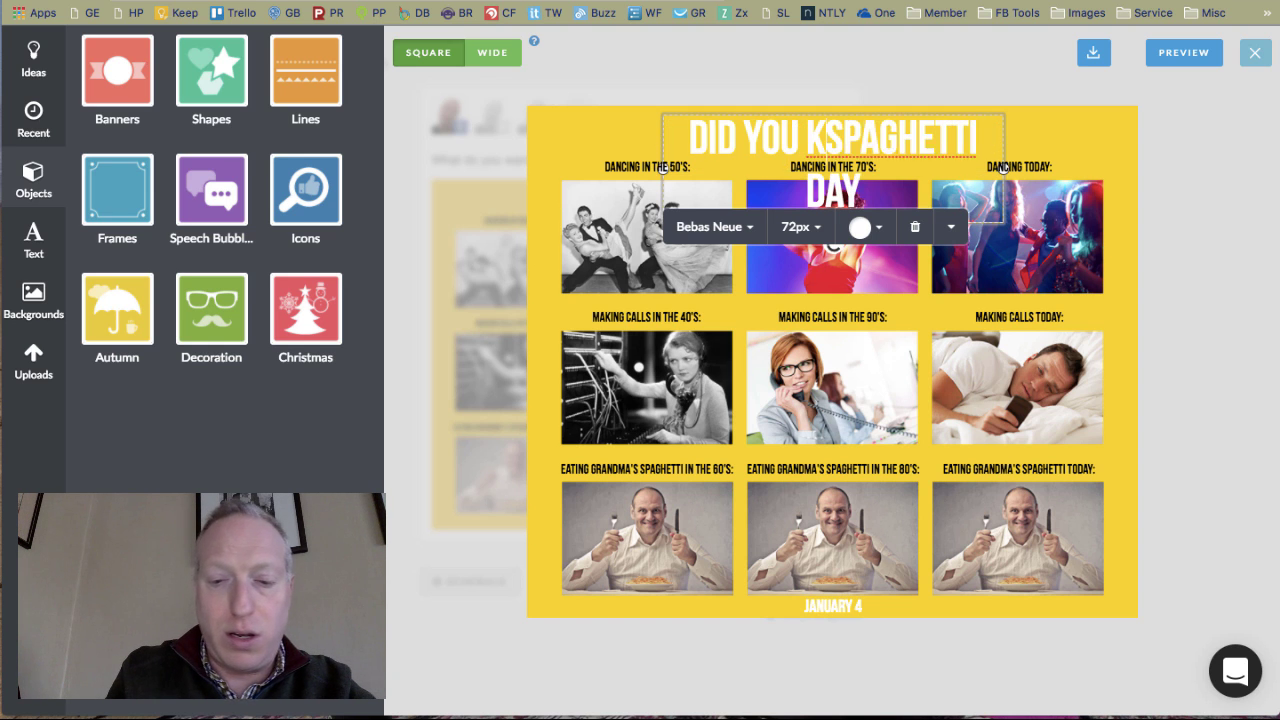
type("NOW IT'")
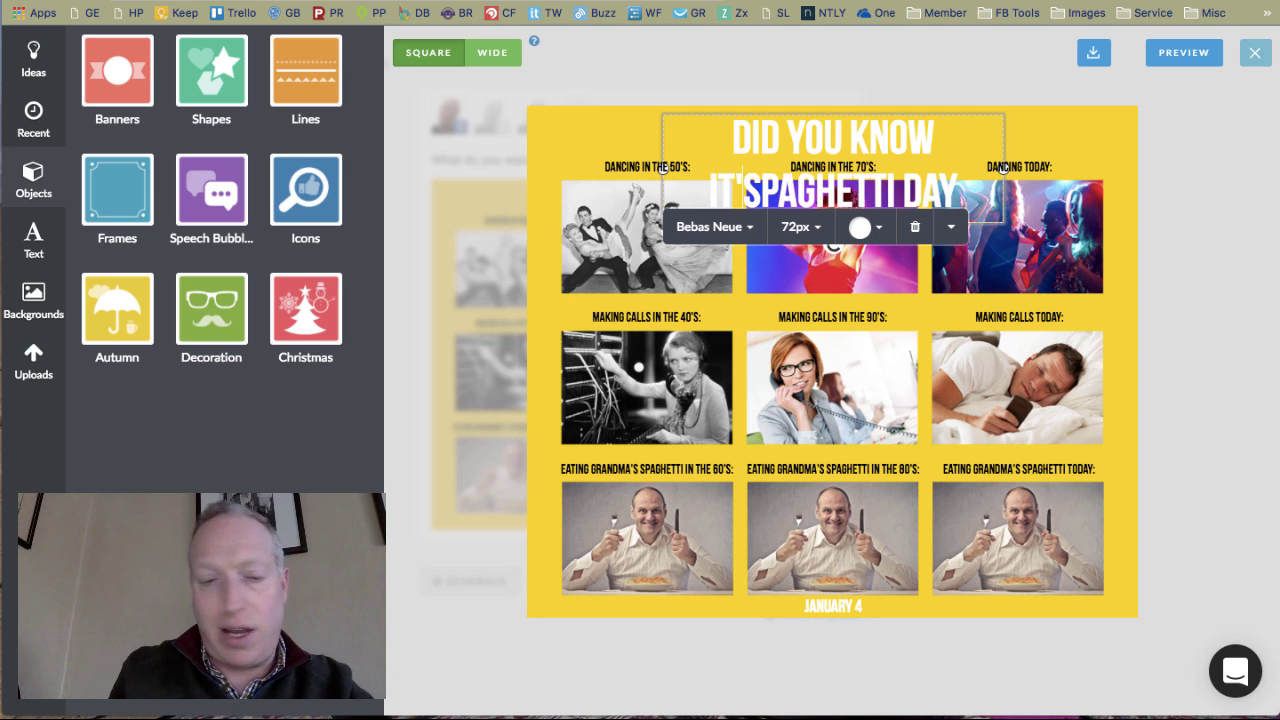
type("S SPAGHETTI DAY")
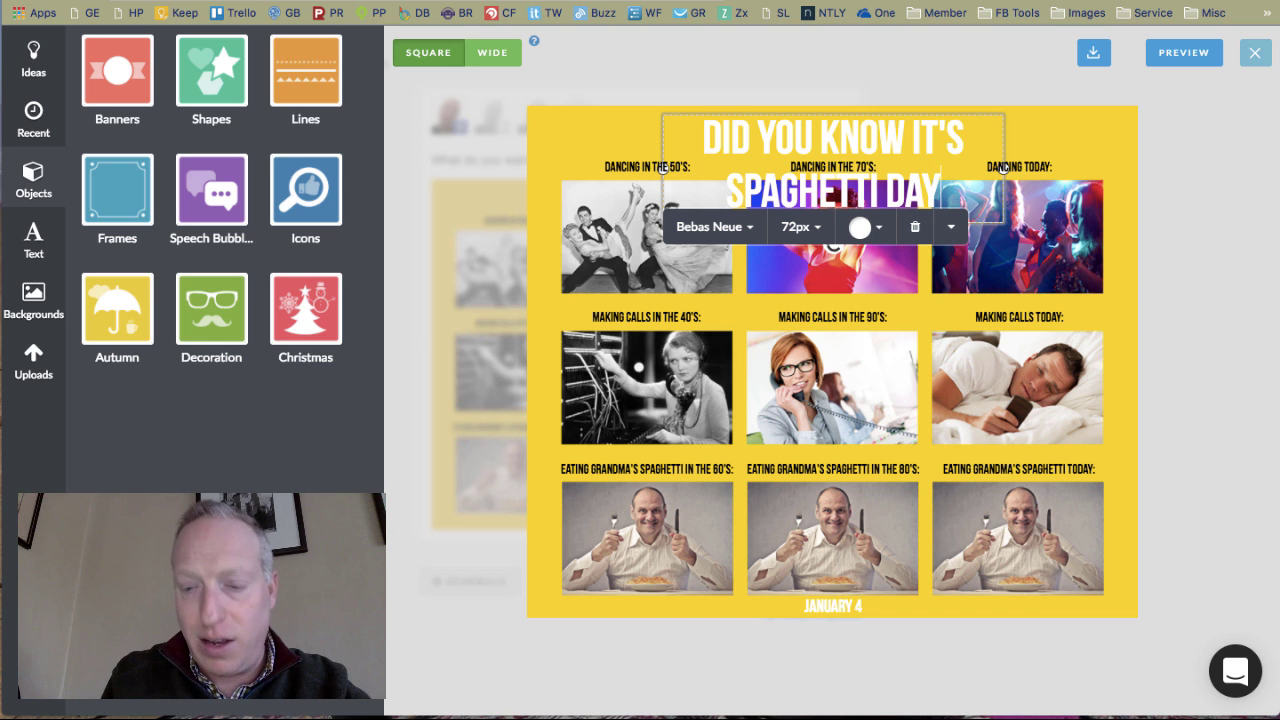
type("?")
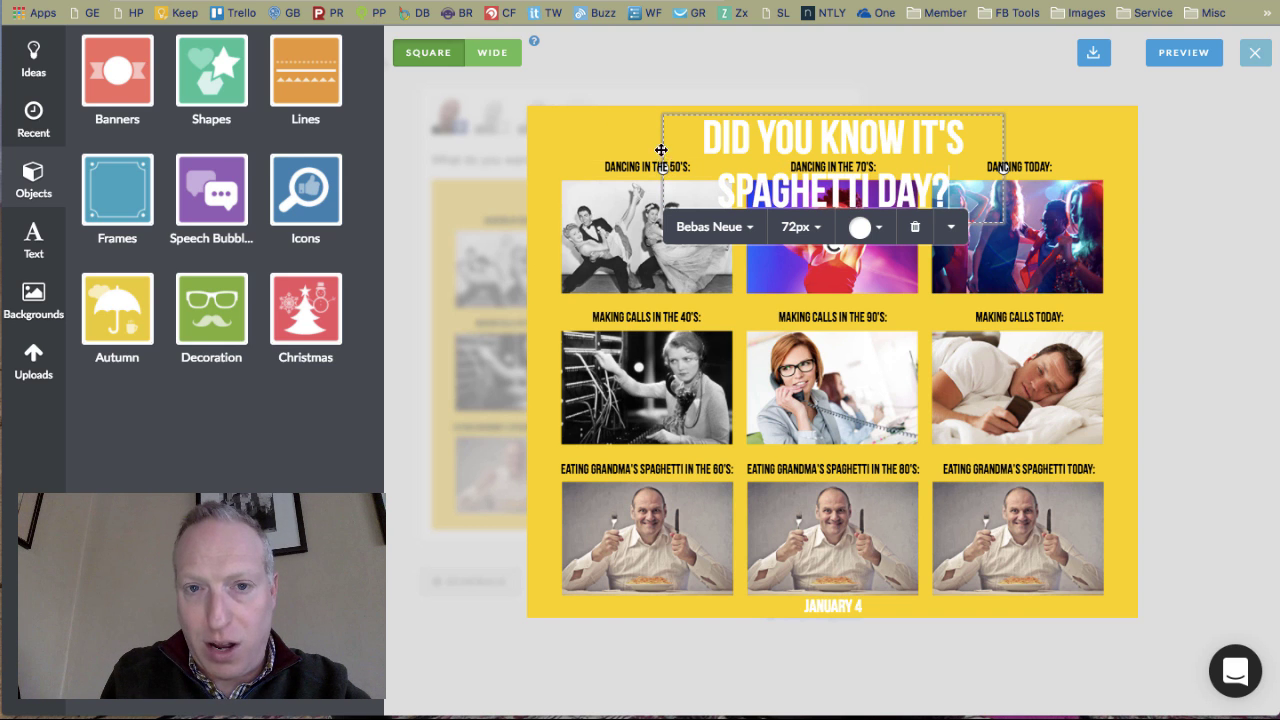
left_click_drag(663, 141, 526, 135)
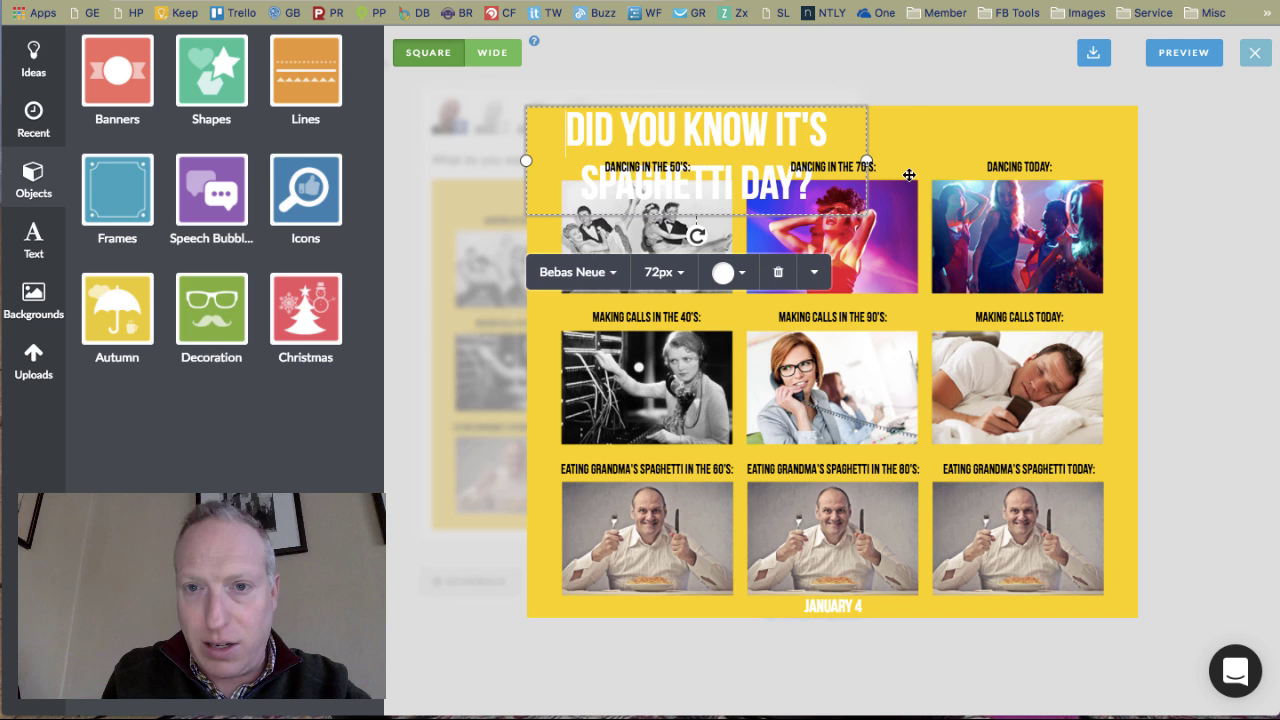
mouse_move(866, 161)
left_mouse_down()
mouse_move(1124, 150)
mouse_move(1116, 167)
left_mouse_up()
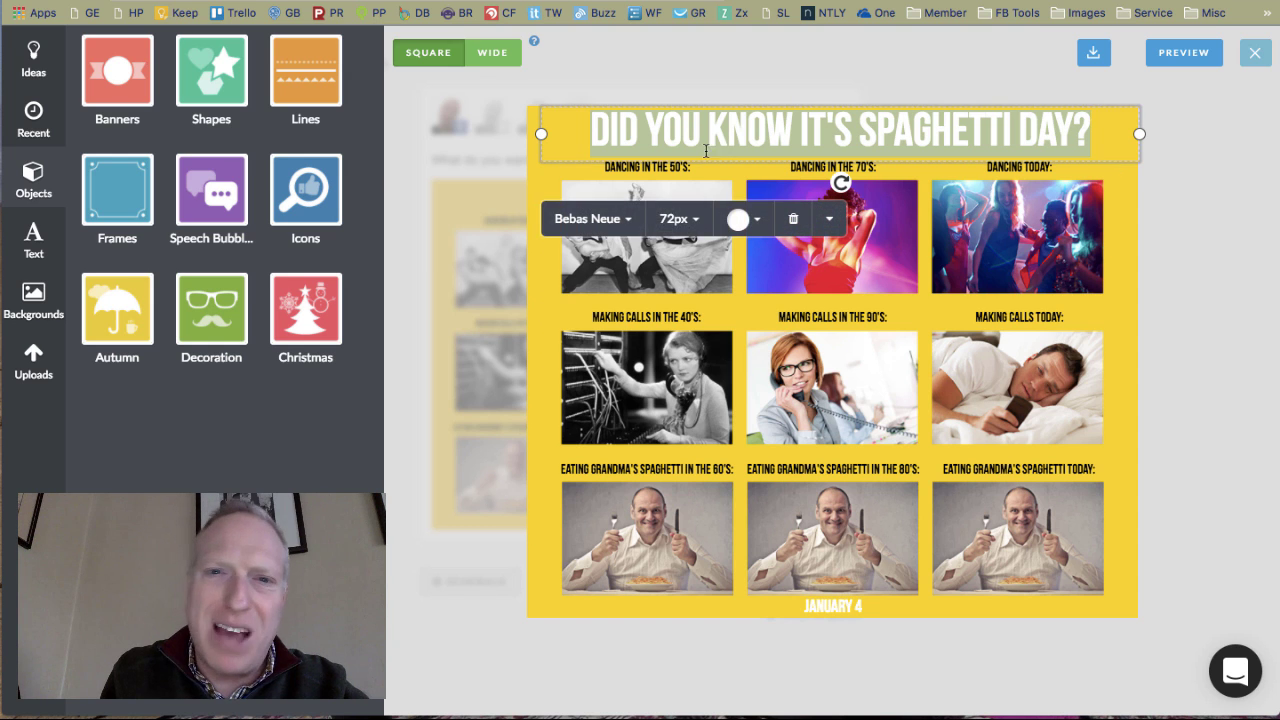
- Make the headline text red
left_click(740, 219)
left_click(773, 288)
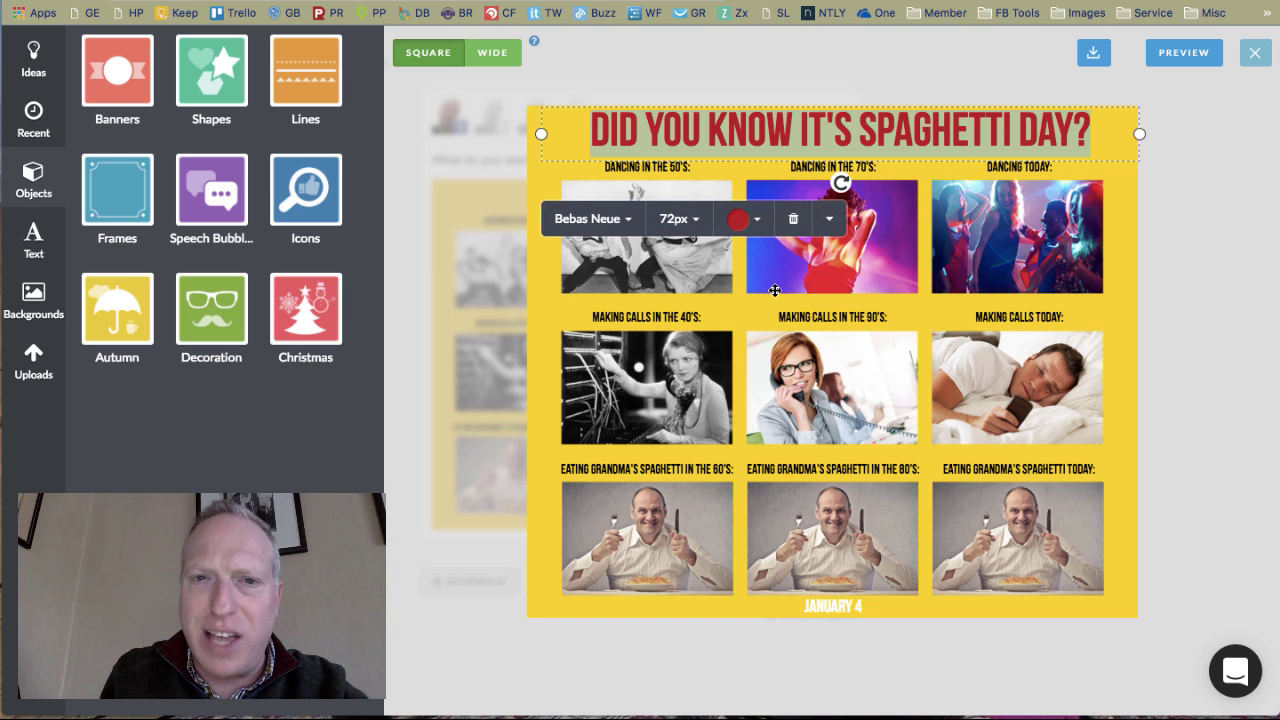
left_click(409, 331)
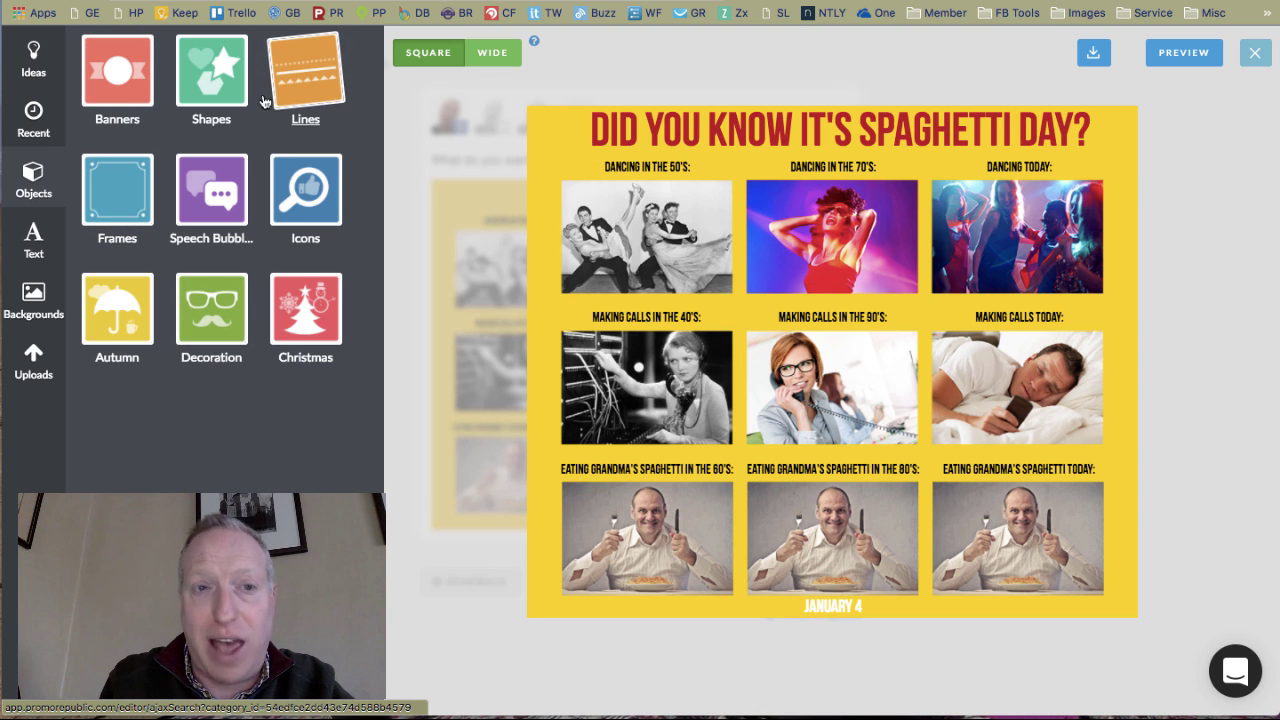
- Add a small blue paperclip decoration to the poster's top-right corner
left_click(206, 307)
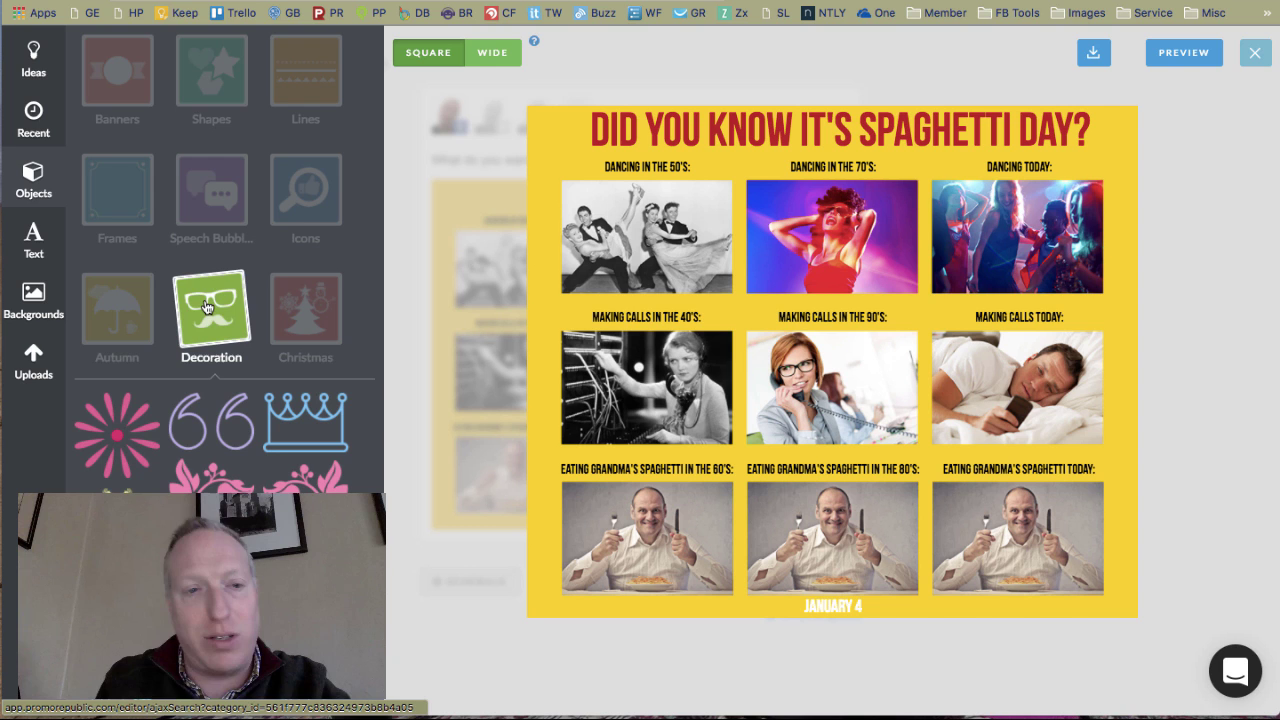
scroll(210, 310, "down", 2)
scroll(245, 444, "down", 3)
scroll(245, 444, "down", 2)
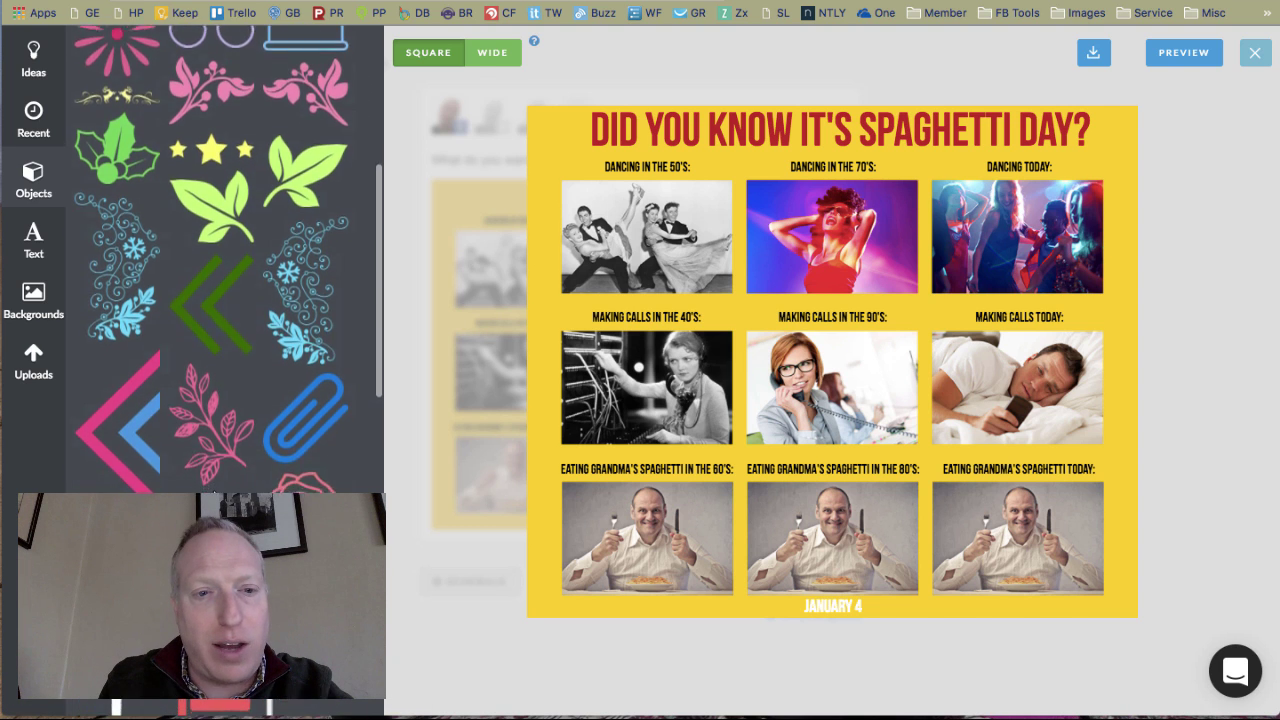
scroll(245, 444, "down", 2)
scroll(245, 444, "down", 2)
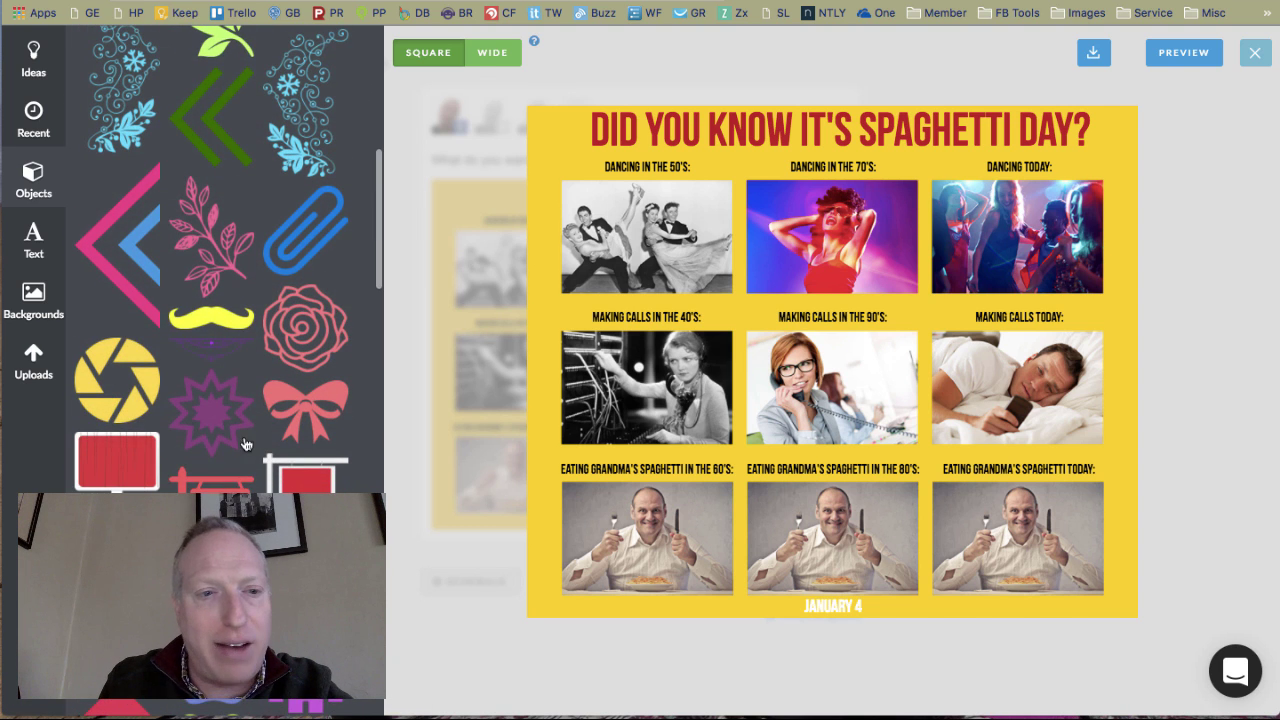
left_click(300, 232)
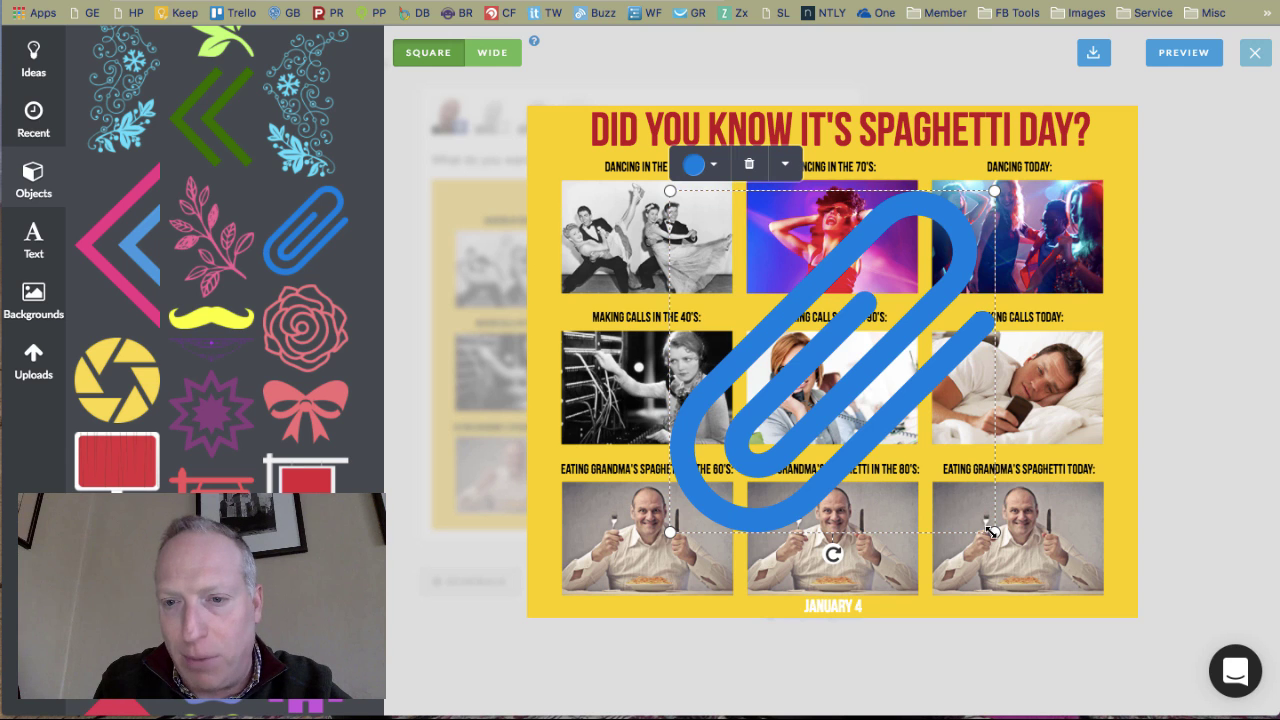
mouse_move(992, 532)
left_mouse_down()
mouse_move(745, 270)
mouse_move(1093, 146)
mouse_move(1093, 122)
left_mouse_up()
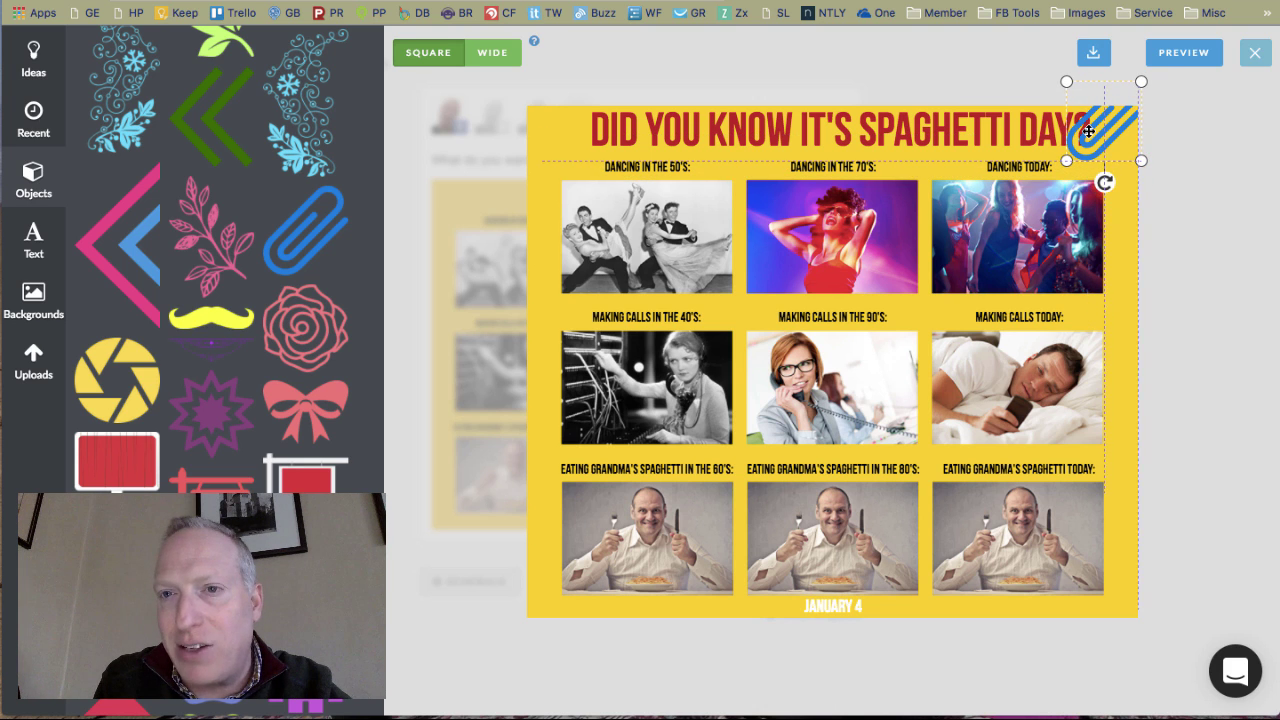
- Reselect the red headline and nudge it slightly
left_click(890, 132)
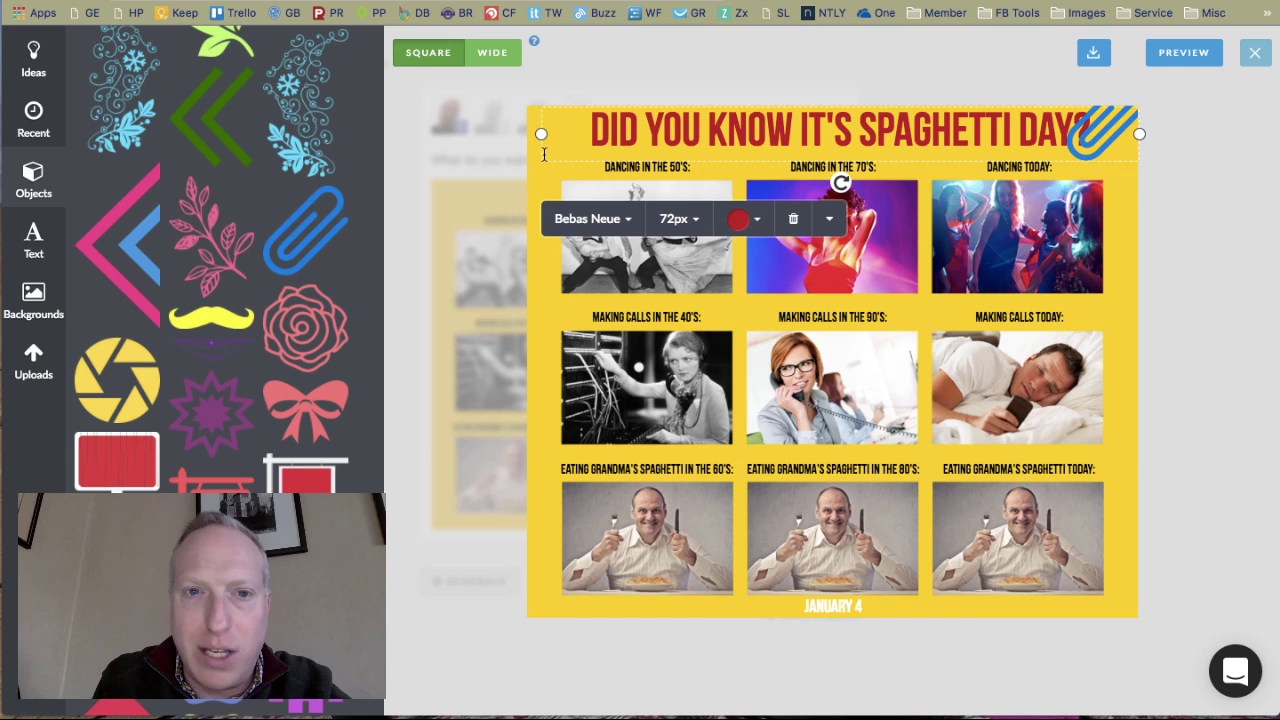
left_click_drag(539, 155, 538, 154)
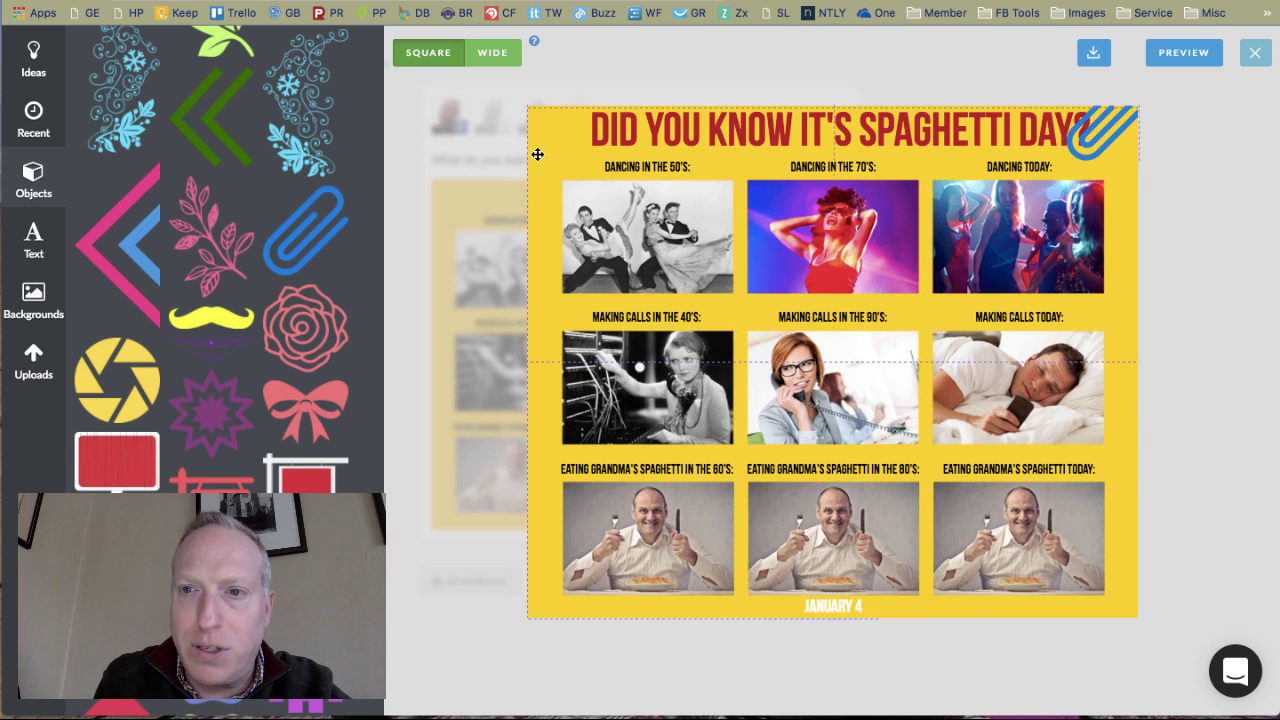
left_click(591, 140)
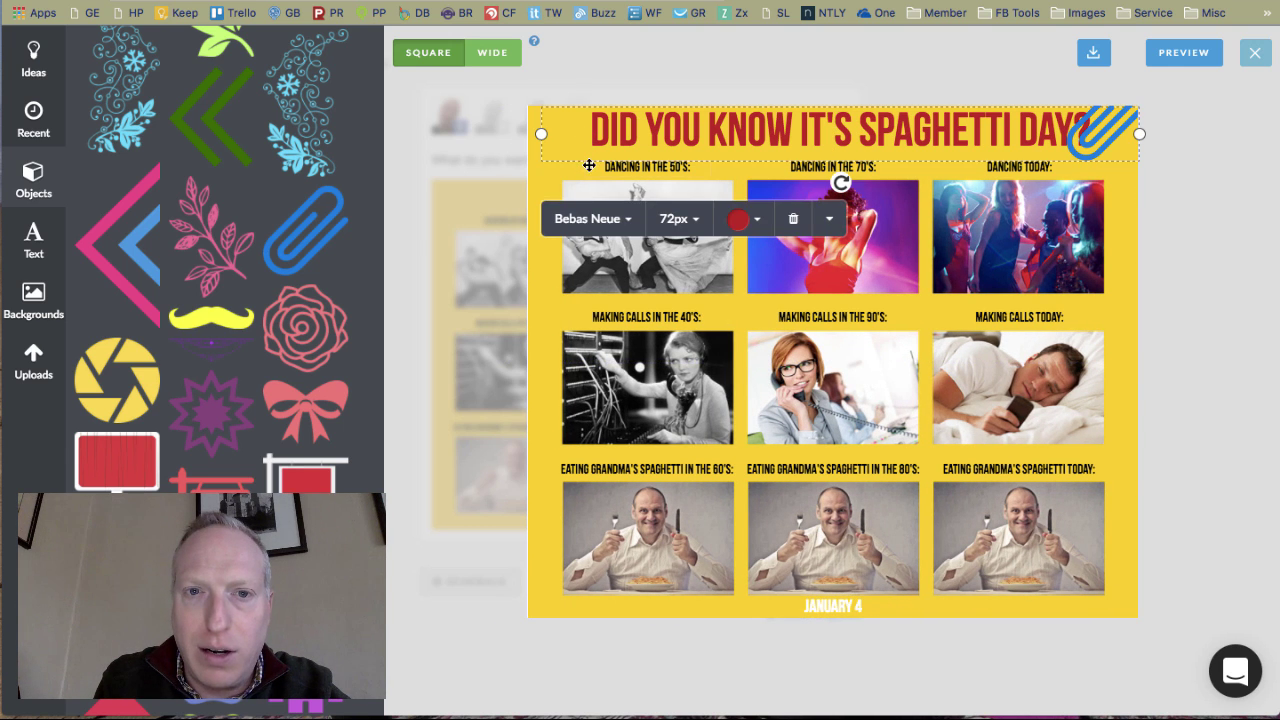
left_click(589, 162)
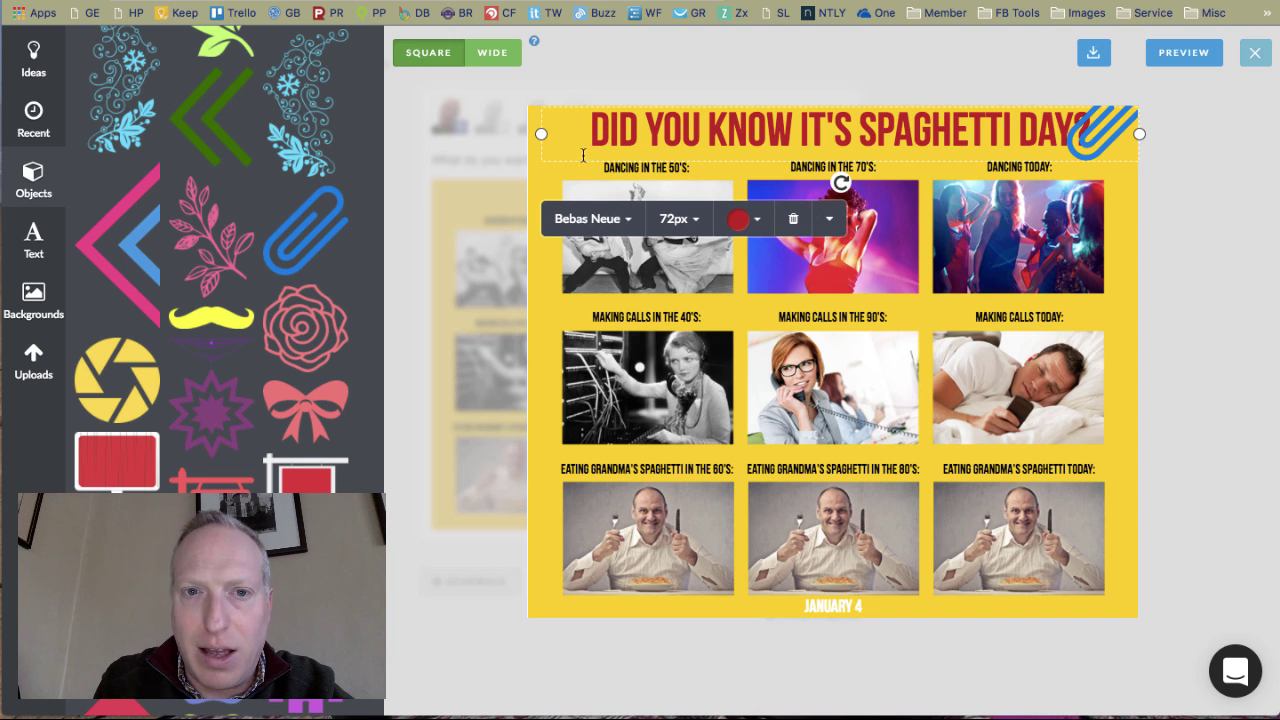
- Edit the start of the headline to push its text further right
left_click(579, 162)
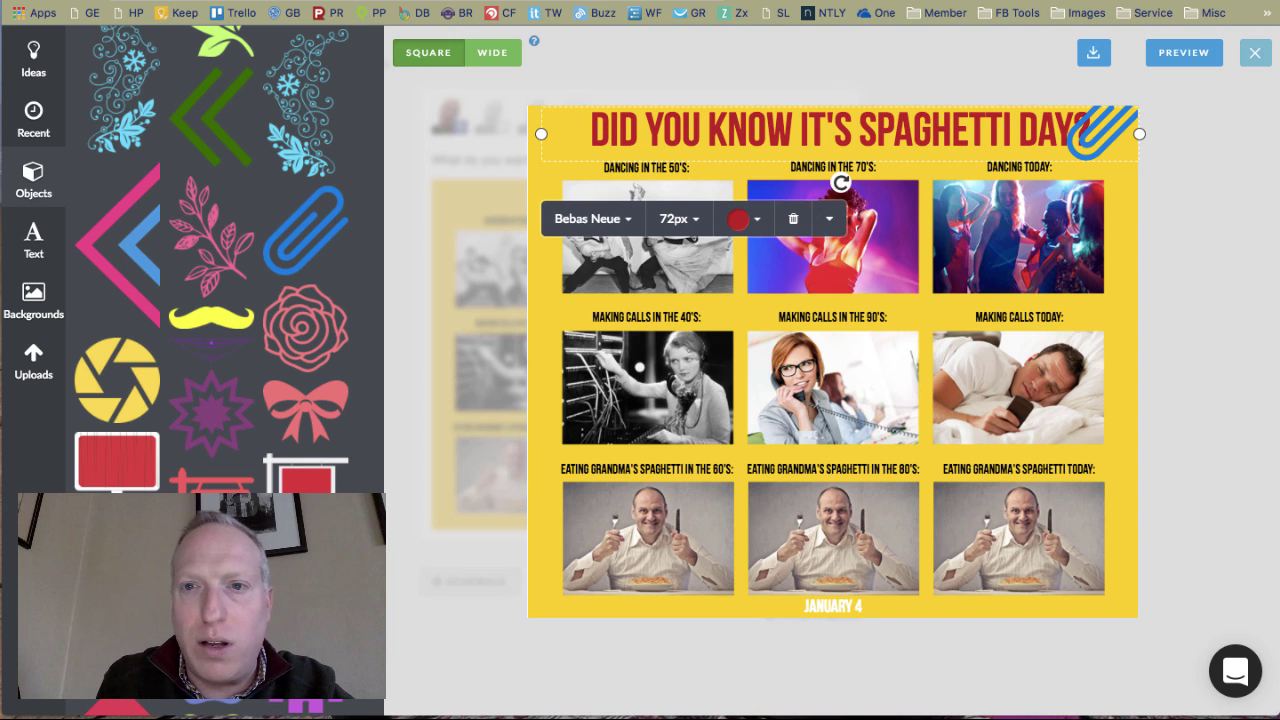
left_click(540, 134)
key("Escape")
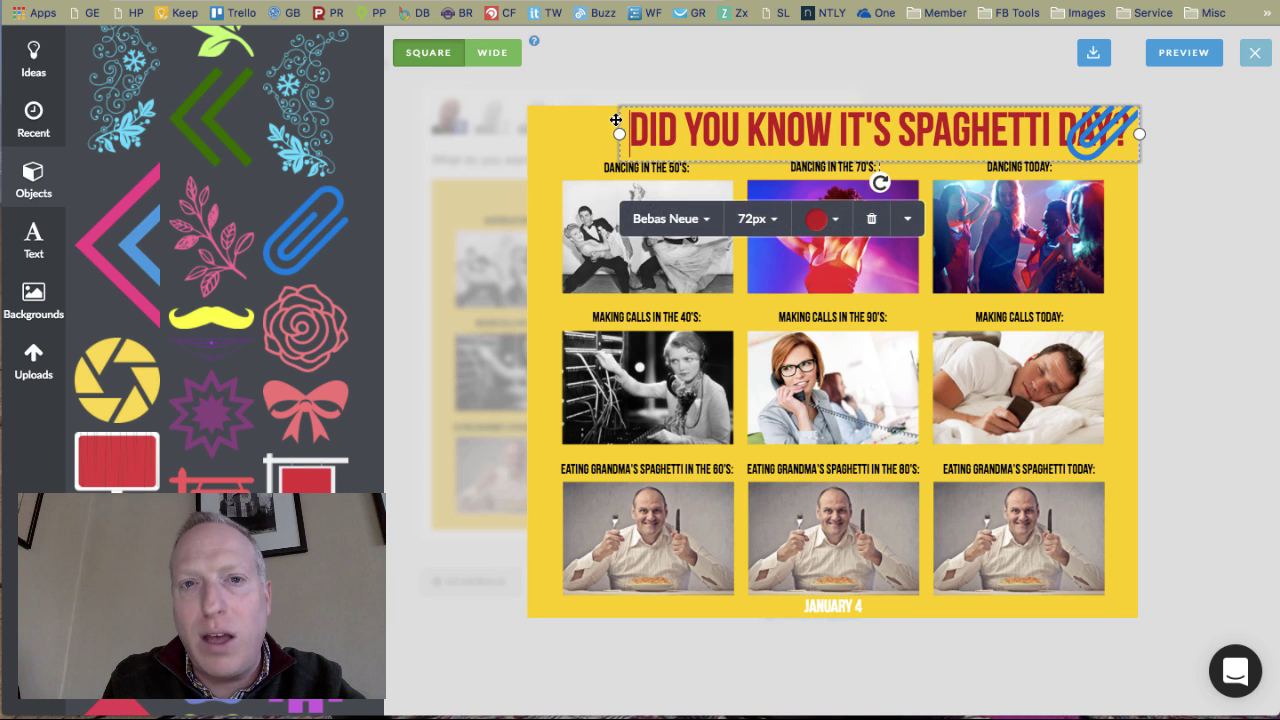
key("Escape")
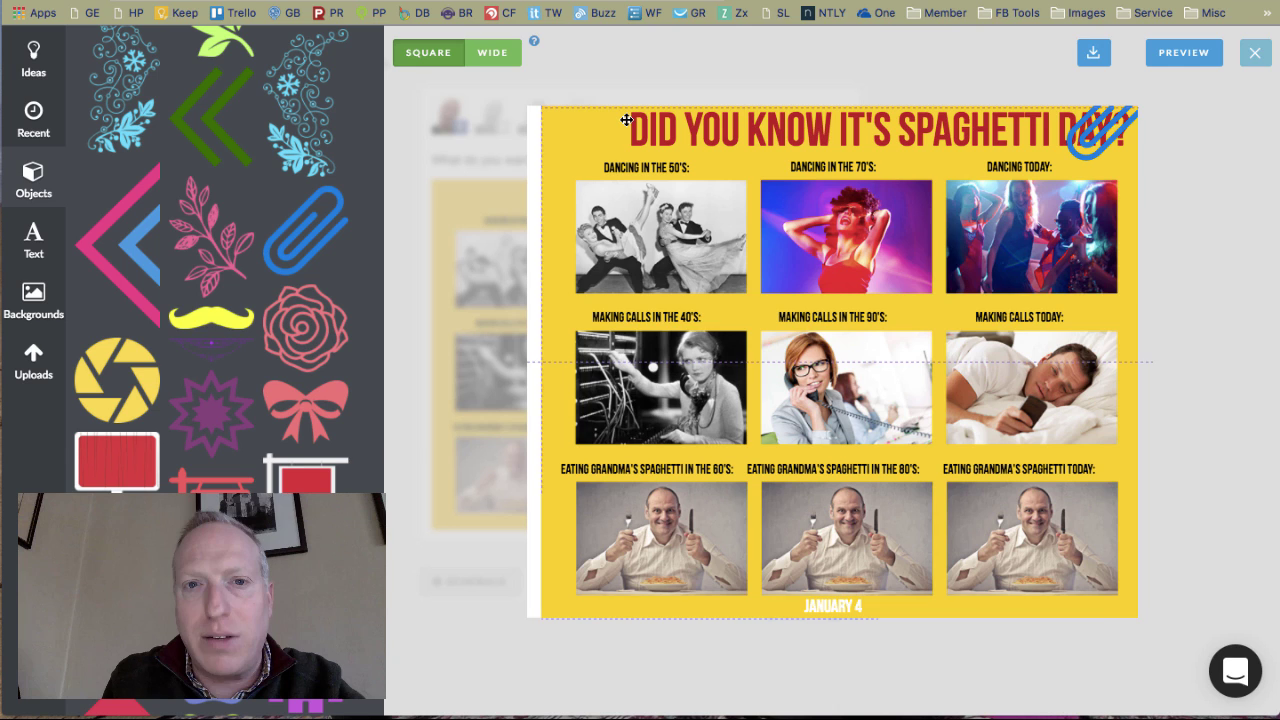
left_click_drag(617, 120, 619, 120)
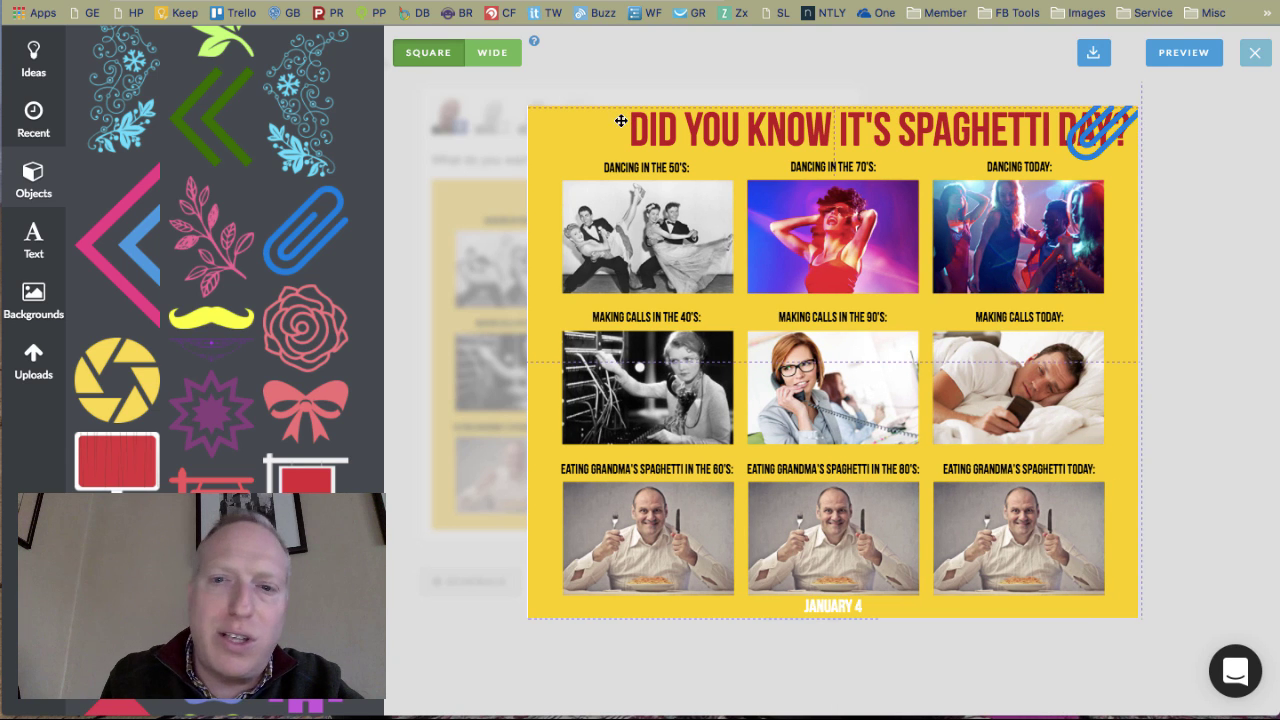
left_click(697, 82)
- Tilt the headline slightly upward and undo an accidental shift of the photo grid
left_click(718, 137)
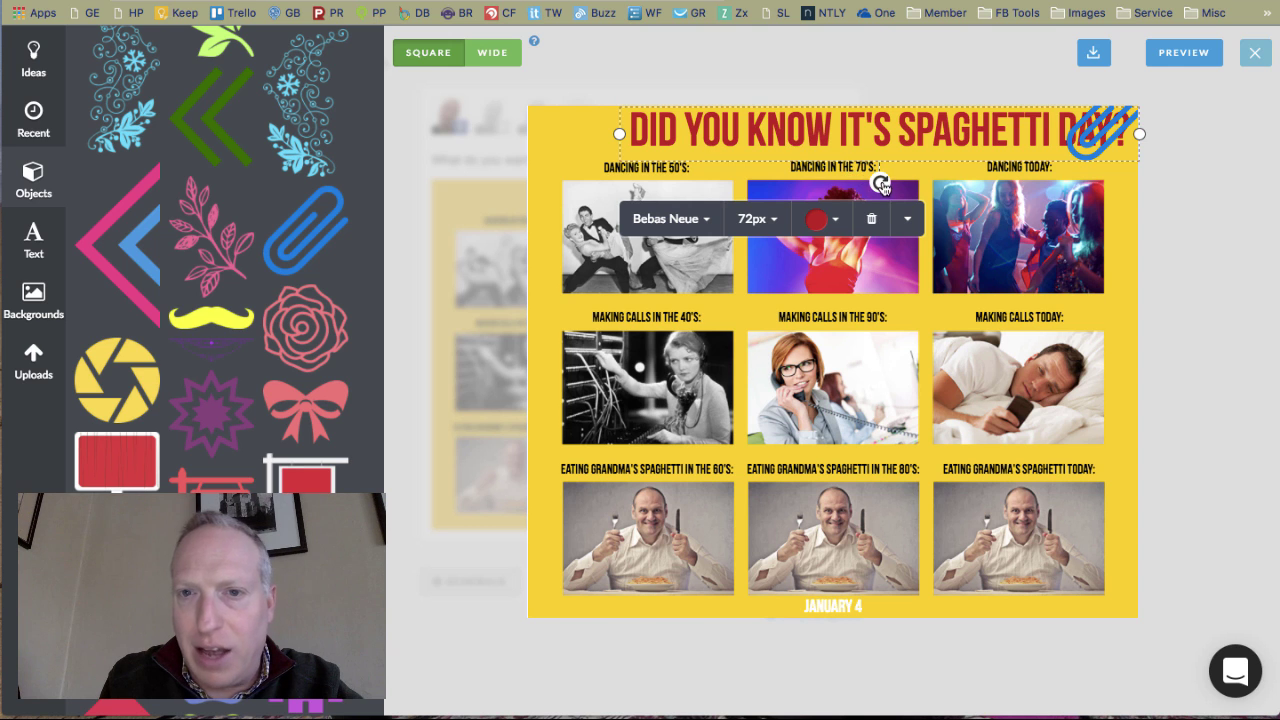
left_click_drag(879, 182, 885, 185)
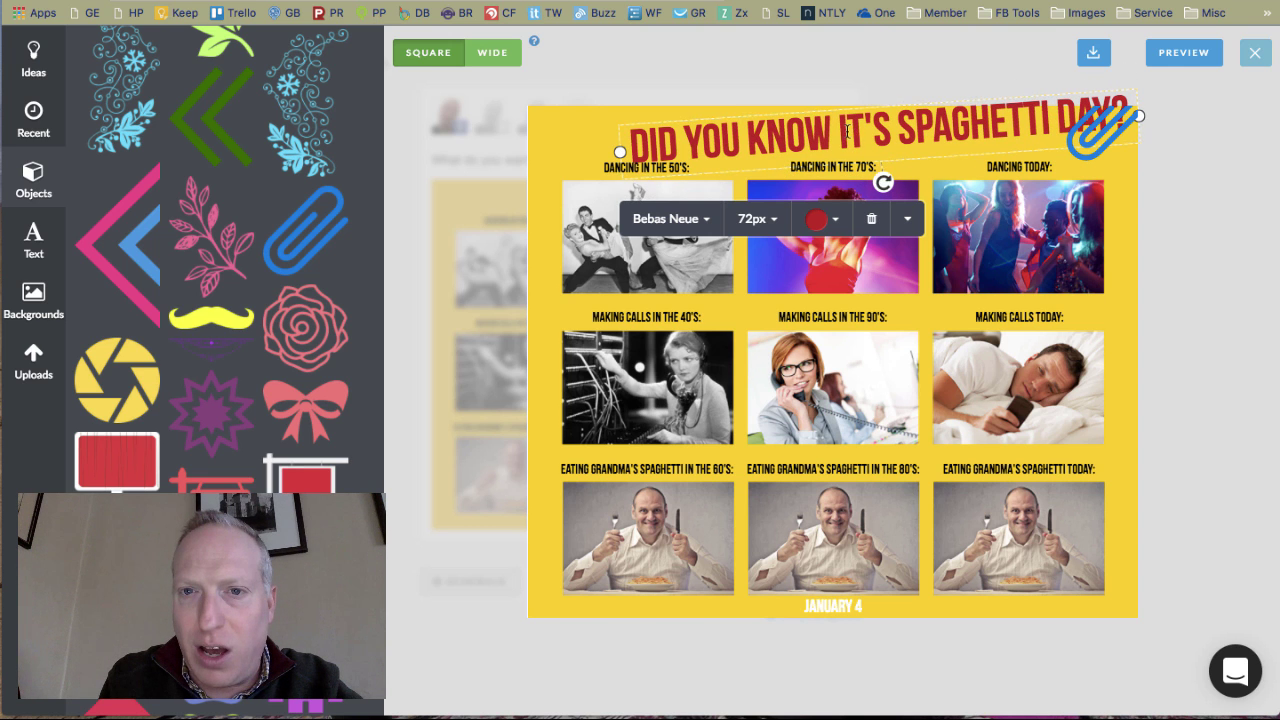
left_click_drag(829, 108, 704, 120)
key("ctrl+z")
- Realign the yellow background image with the page
left_click(792, 114)
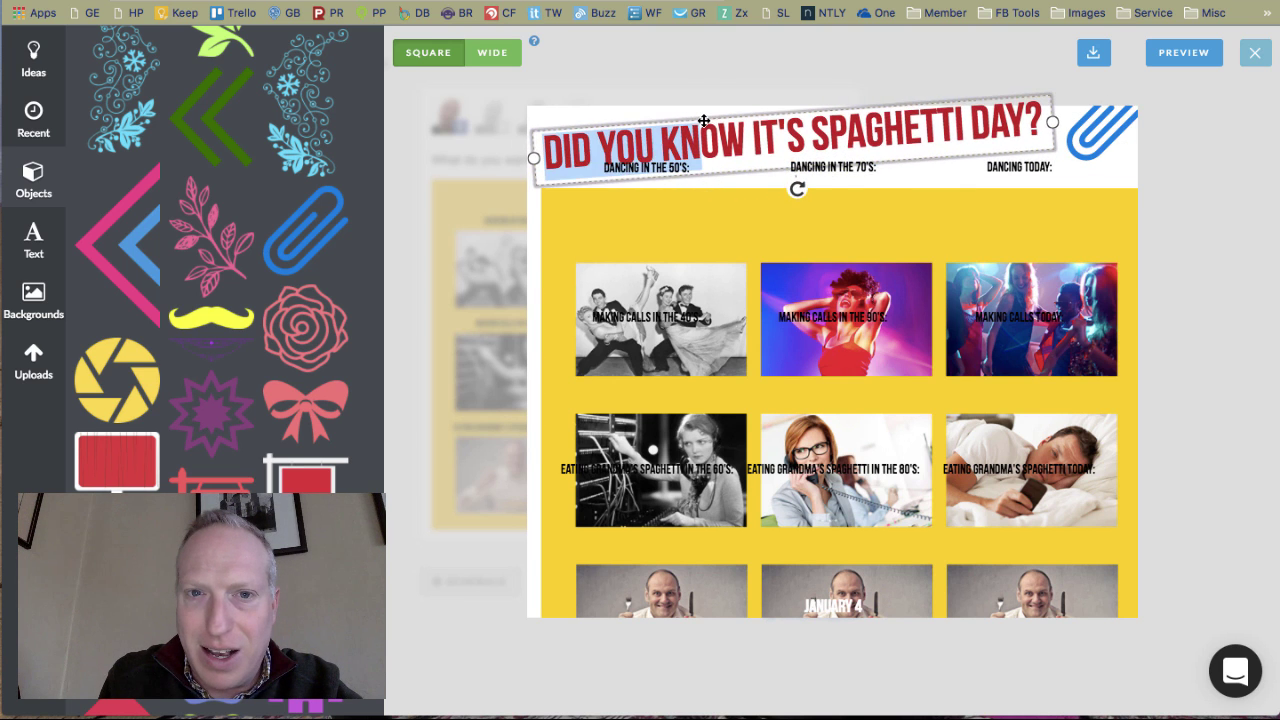
left_click(892, 218)
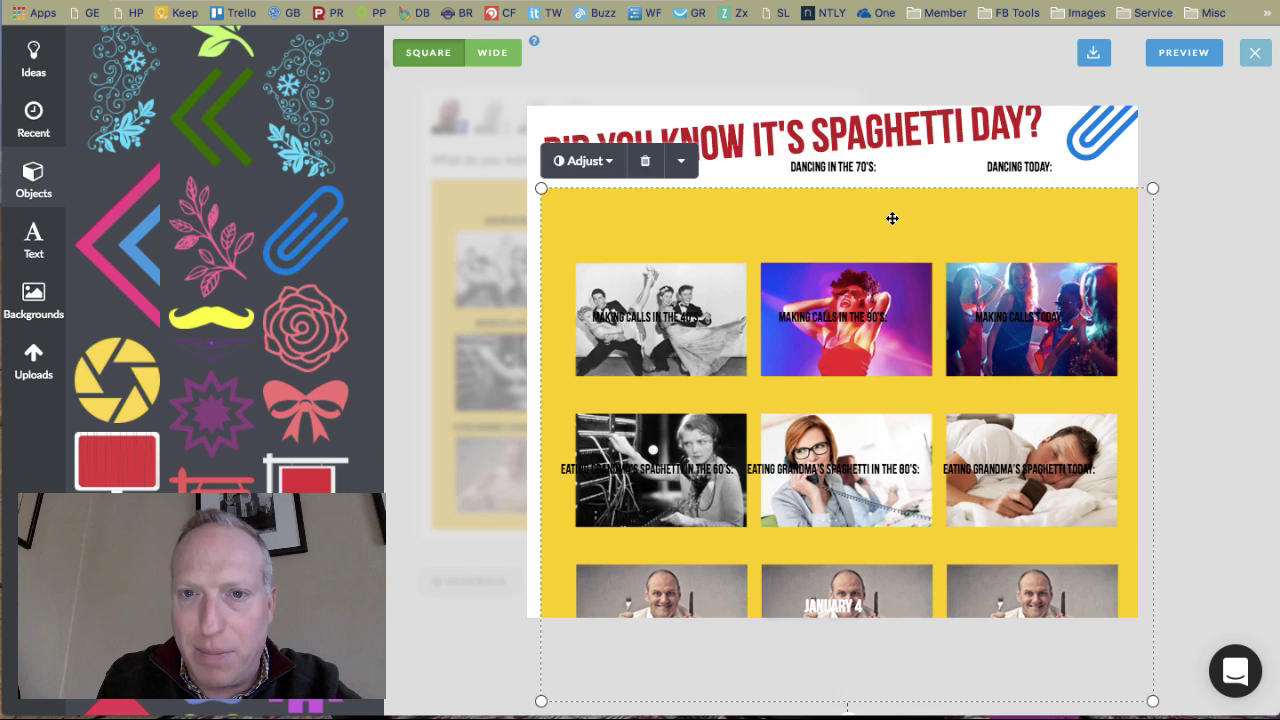
left_click_drag(892, 218, 881, 135)
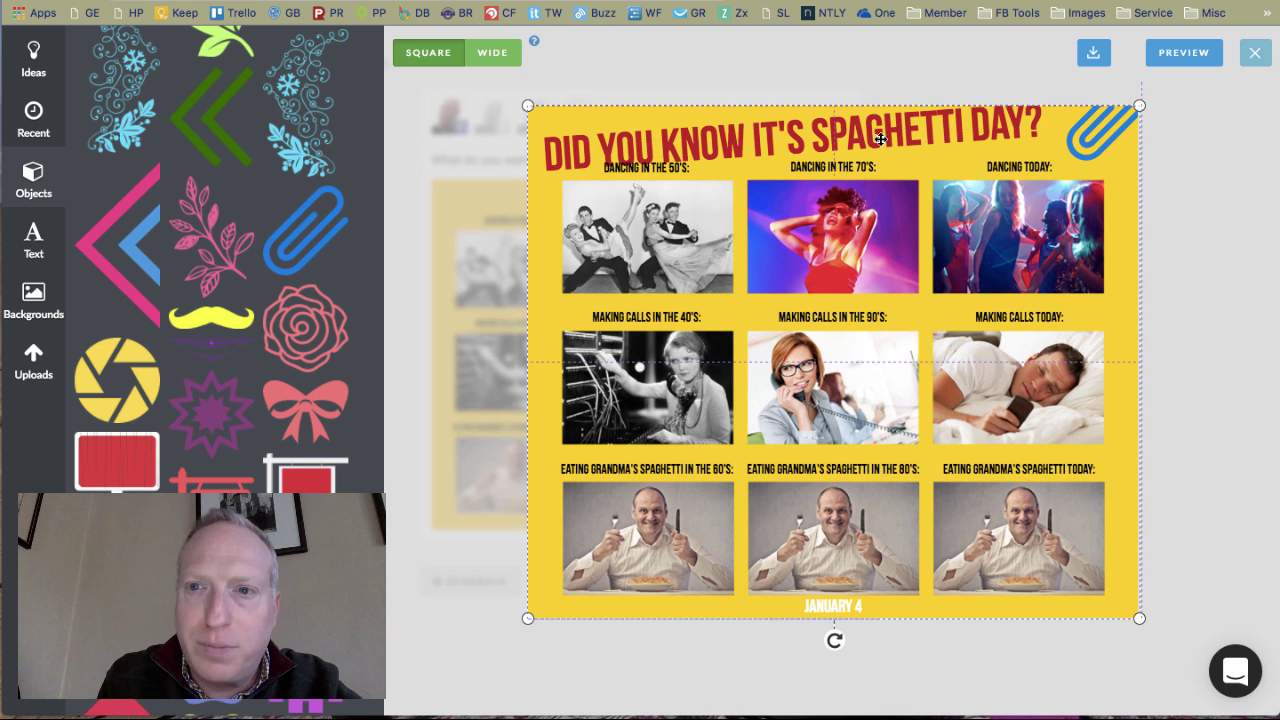
key("Escape")
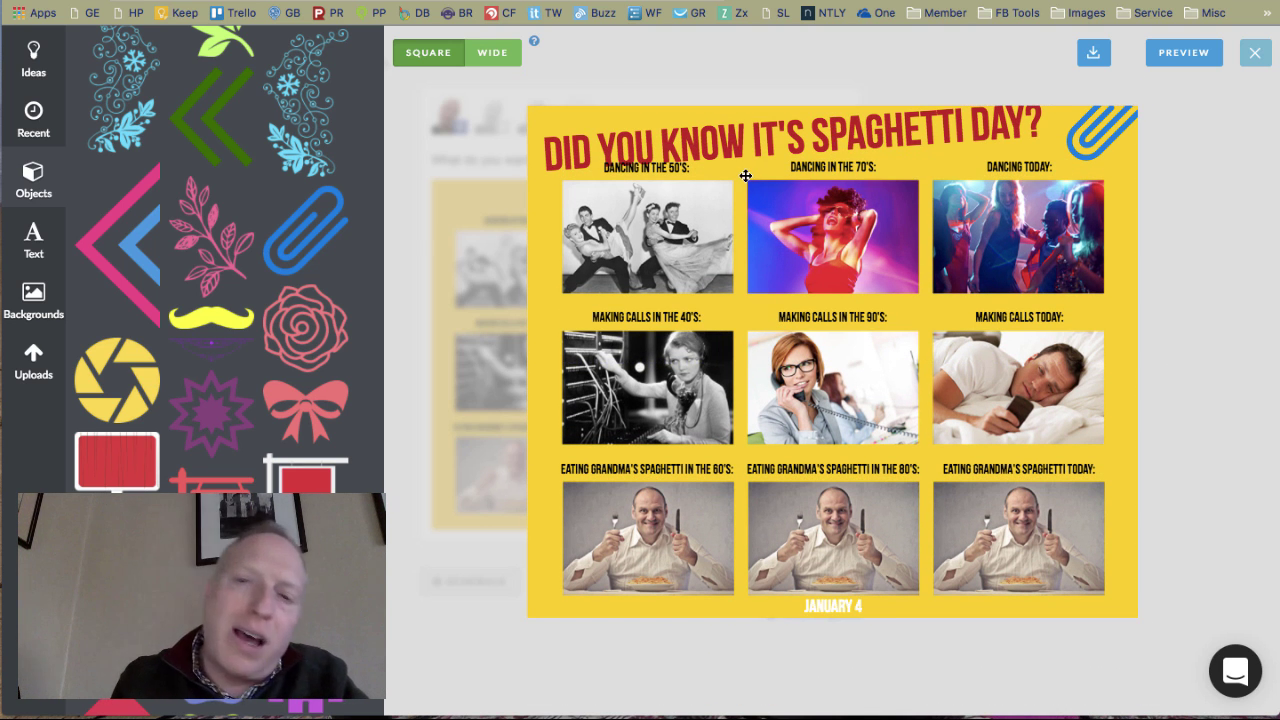
- Set the red headline's font size to 56px
left_click(745, 172)
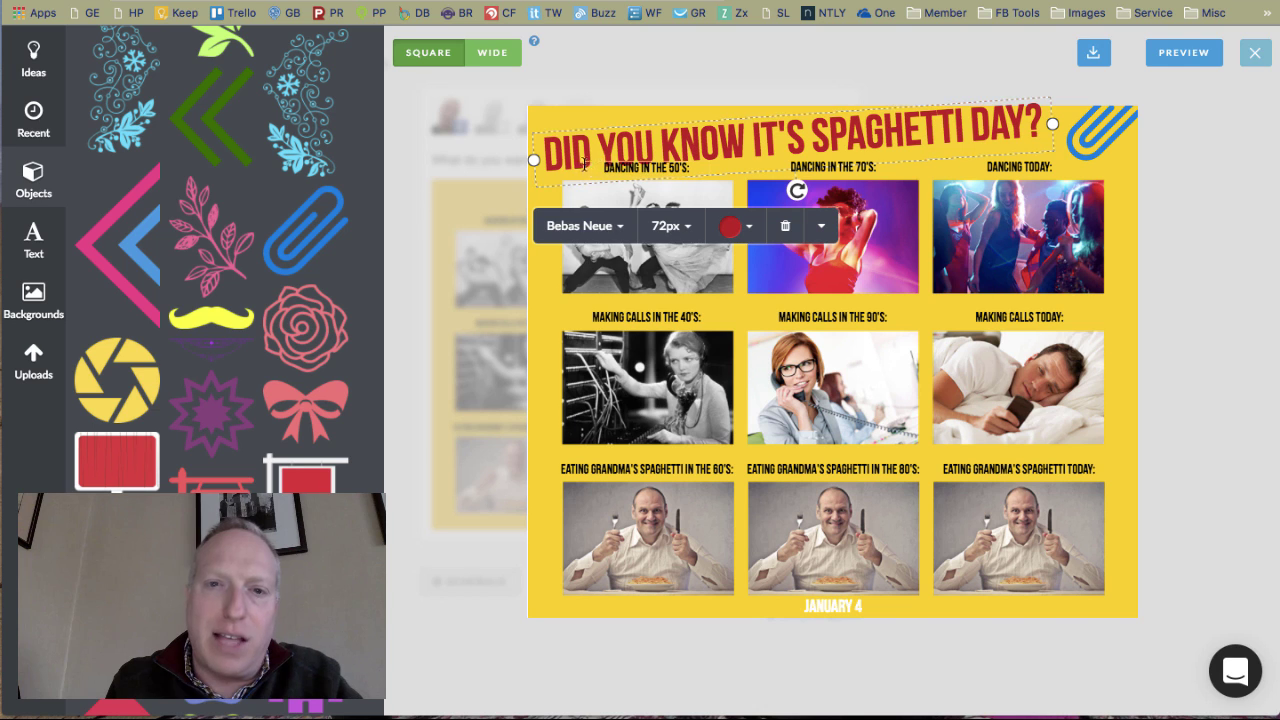
left_click(667, 228)
scroll(679, 440, "down", 5)
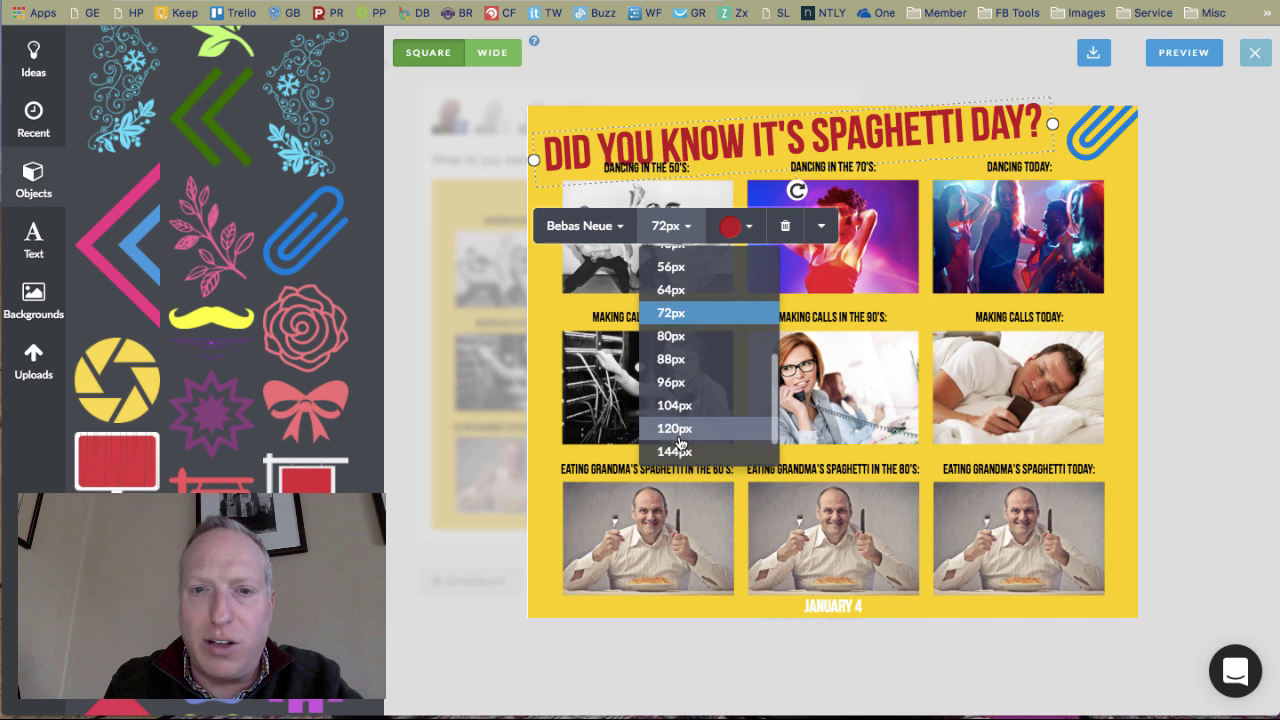
scroll(679, 440, "up", 3)
left_click(668, 343)
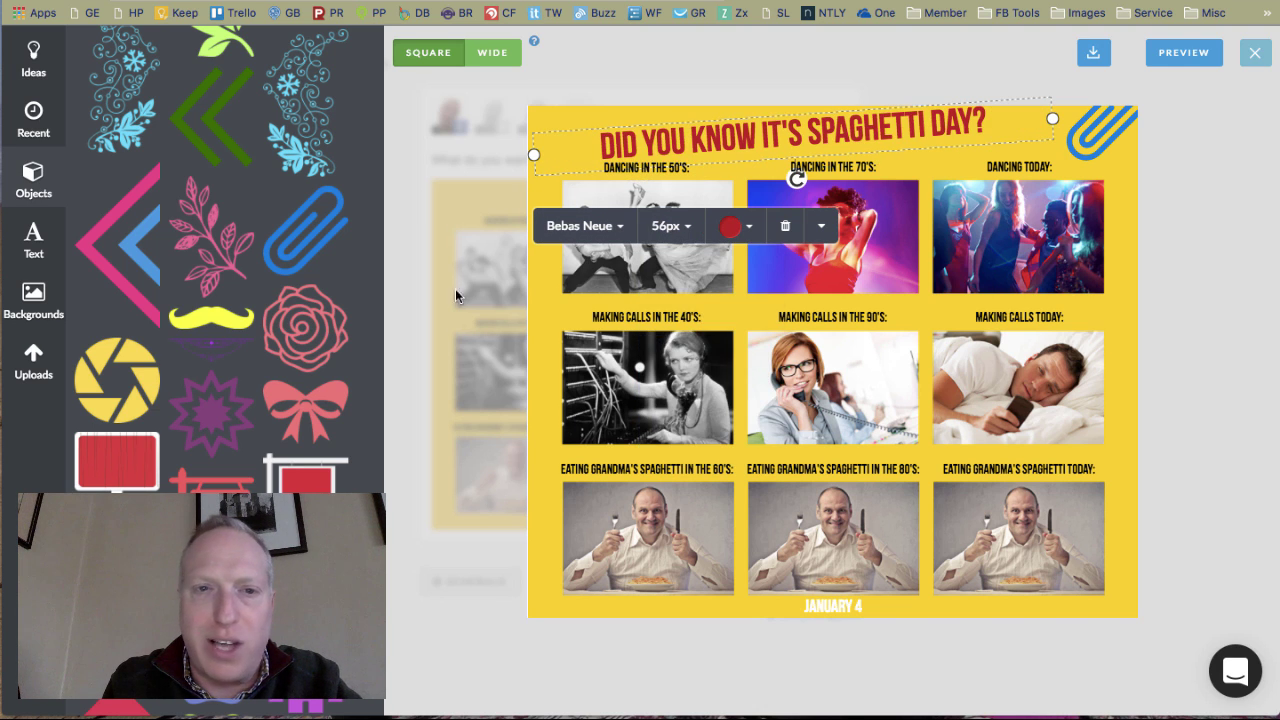
left_click(451, 321)
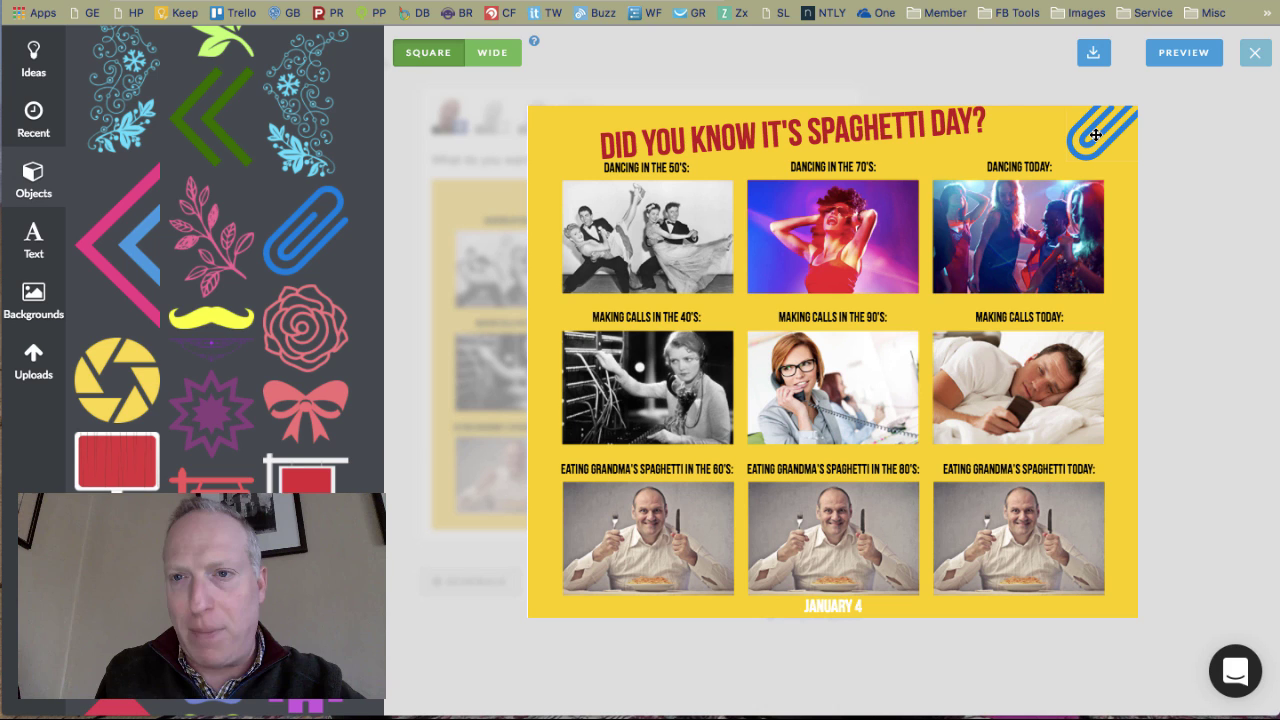
- Replace the paperclip with a small red globe in the poster's top-right corner
left_click(1095, 134)
left_click(1085, 216)
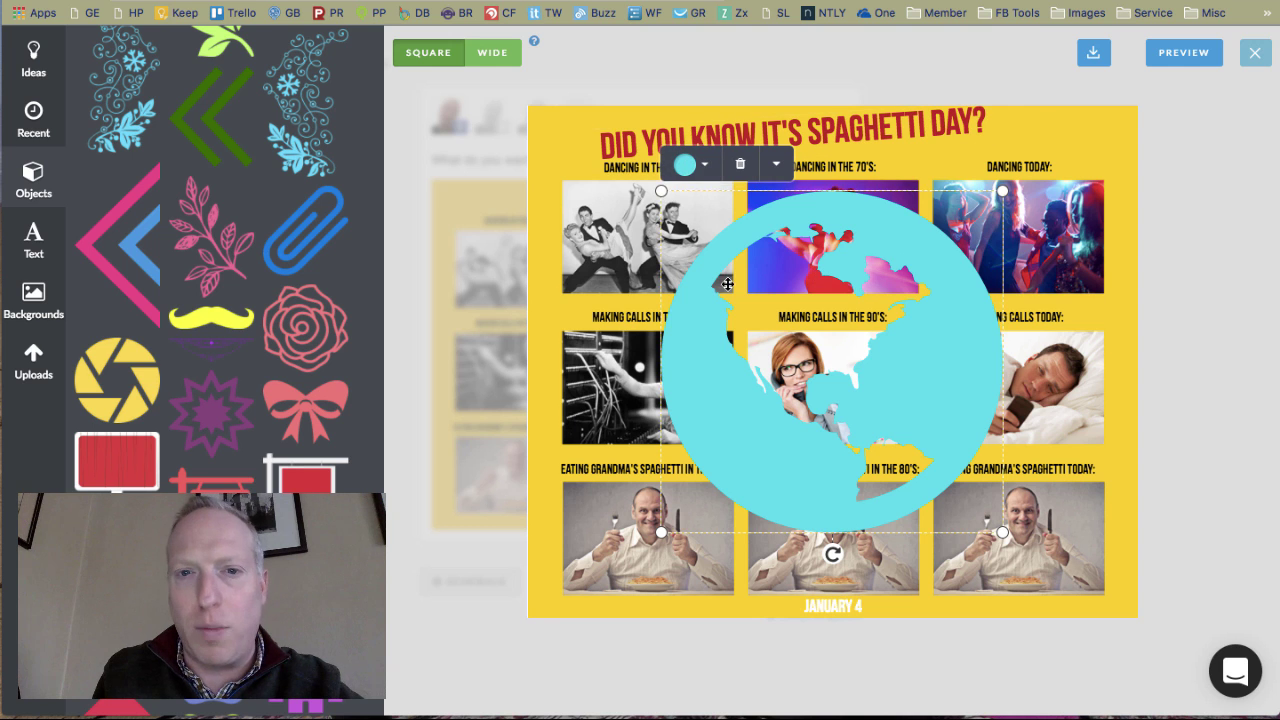
left_click_drag(660, 190, 930, 460)
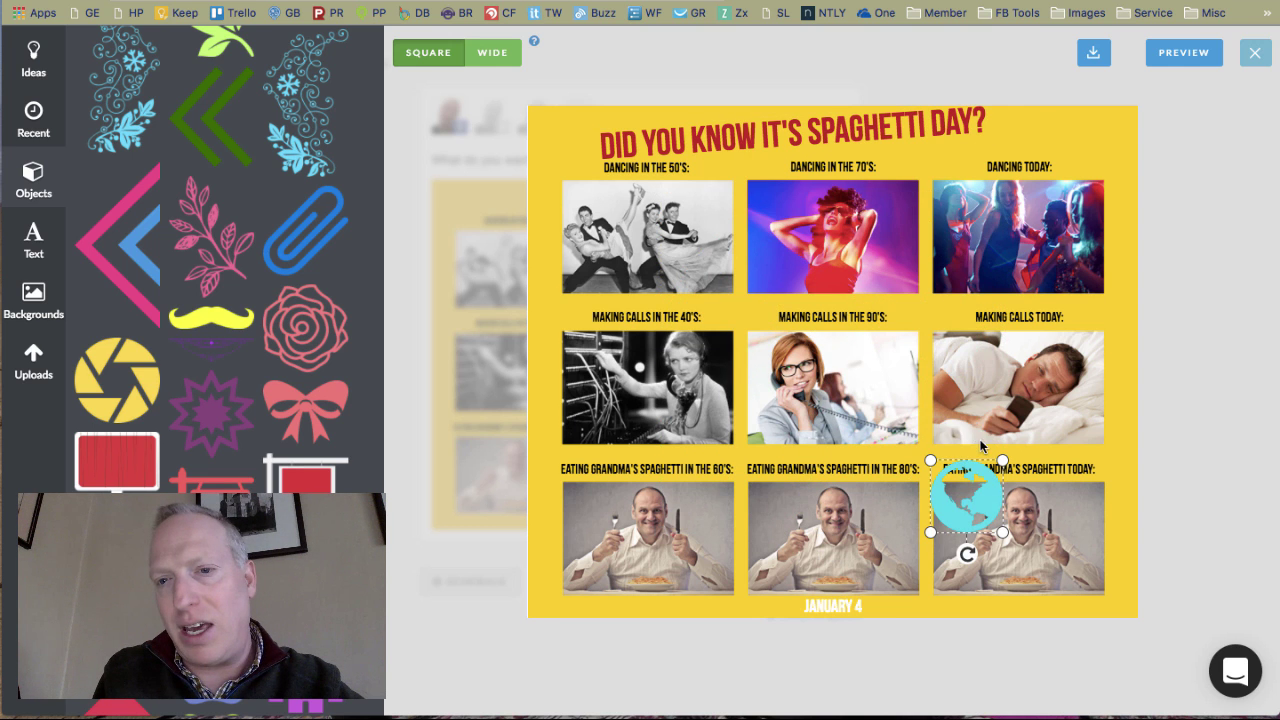
mouse_move(945, 522)
left_mouse_down()
mouse_move(1022, 207)
mouse_move(1075, 155)
left_mouse_up()
left_click(1030, 236)
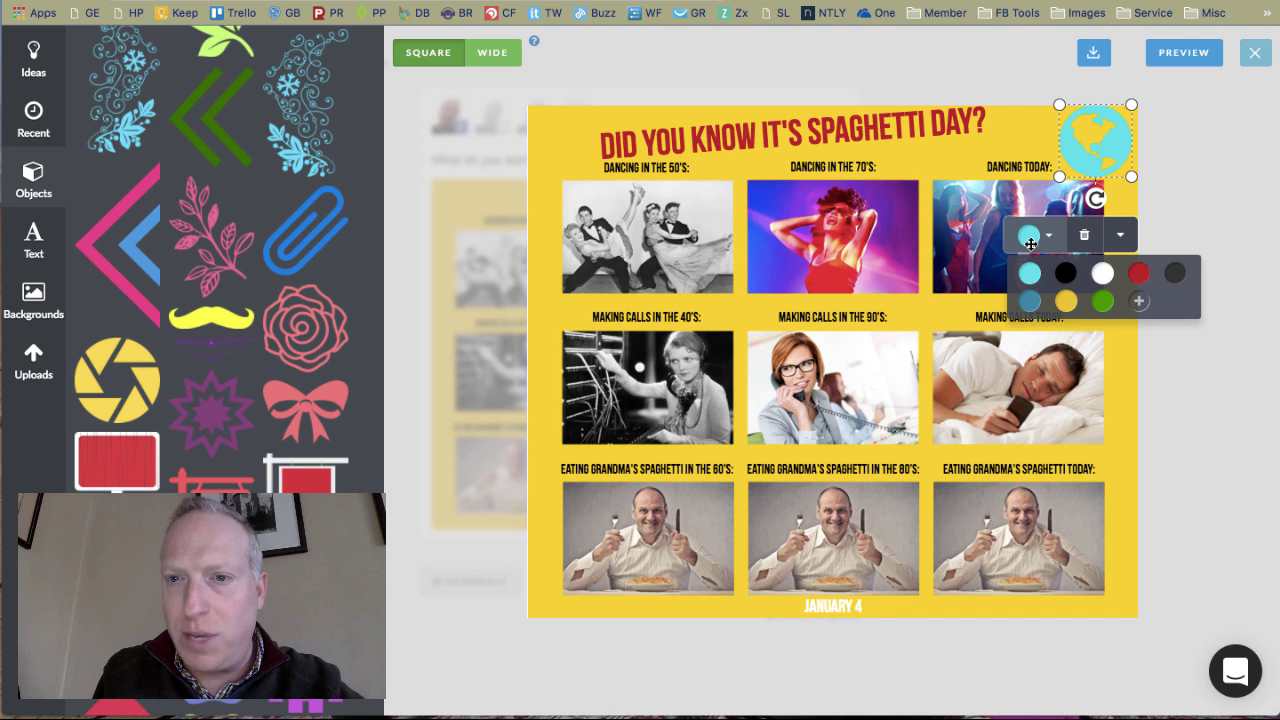
left_click(1142, 274)
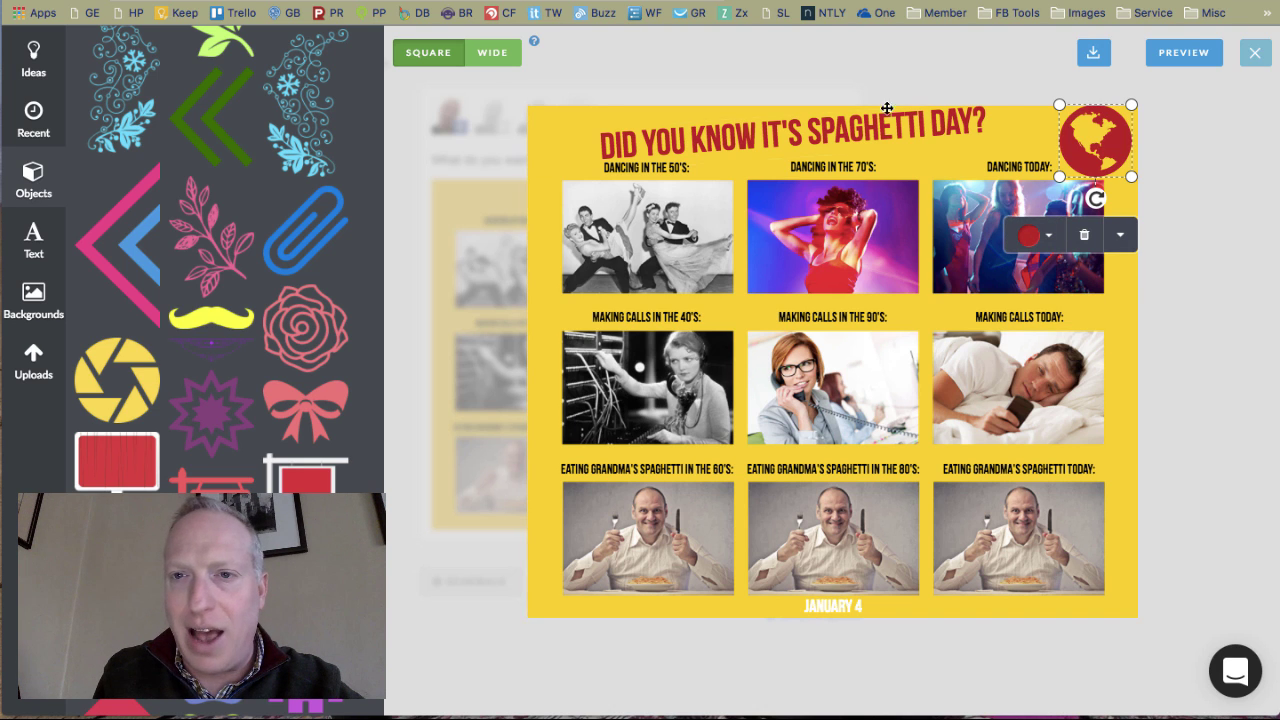
- Rotate the tilted headline back to level
left_click(849, 142)
left_click_drag(796, 180, 793, 180)
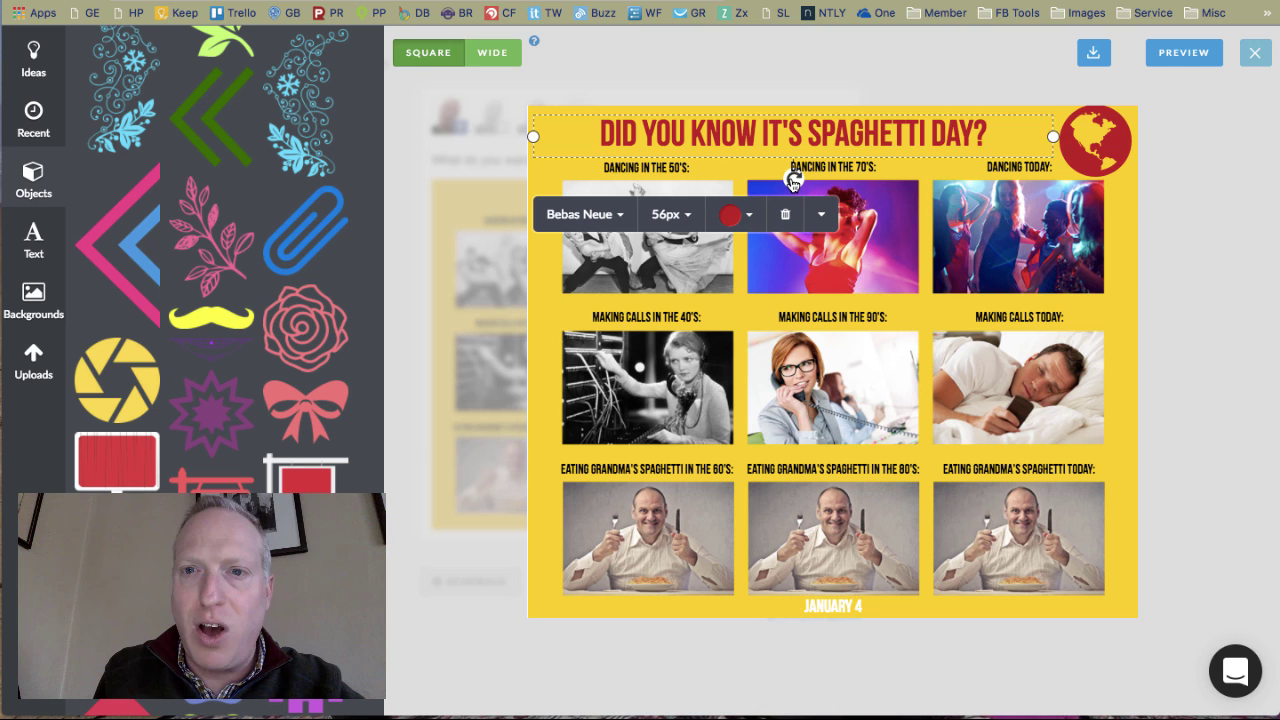
left_click(770, 69)
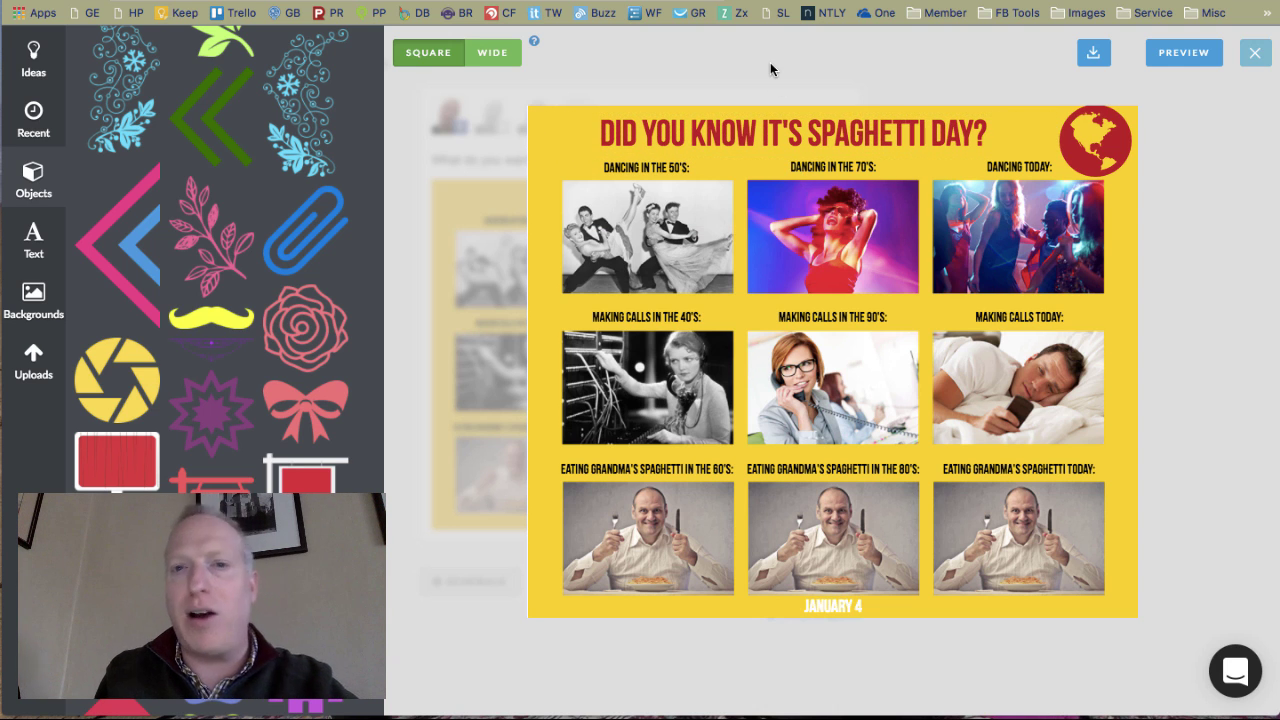
left_click(1090, 138)
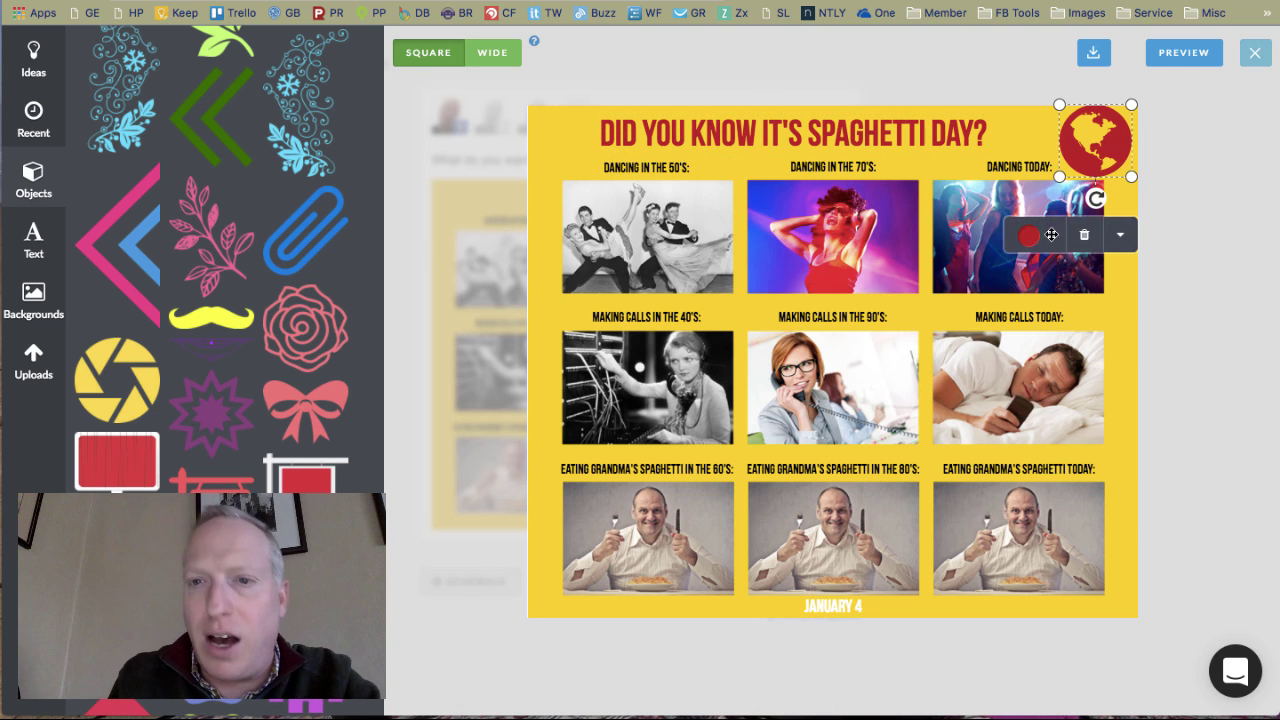
left_click(990, 375)
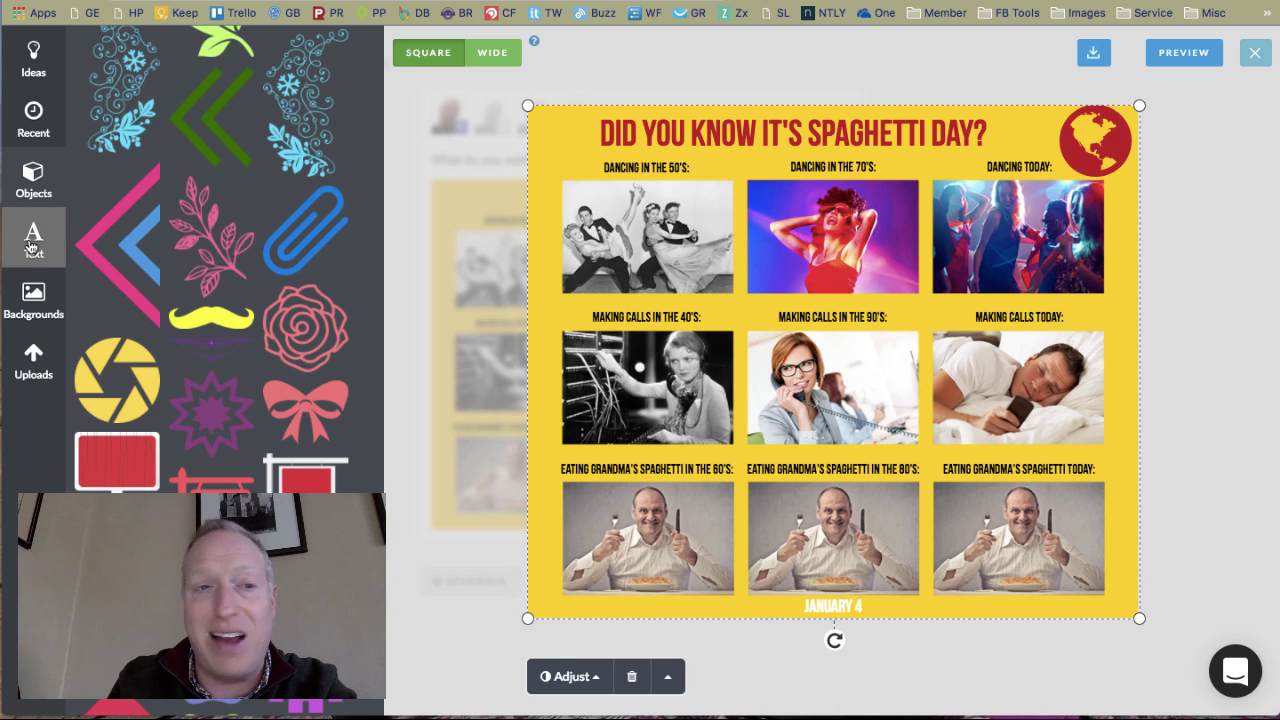
left_click(33, 180)
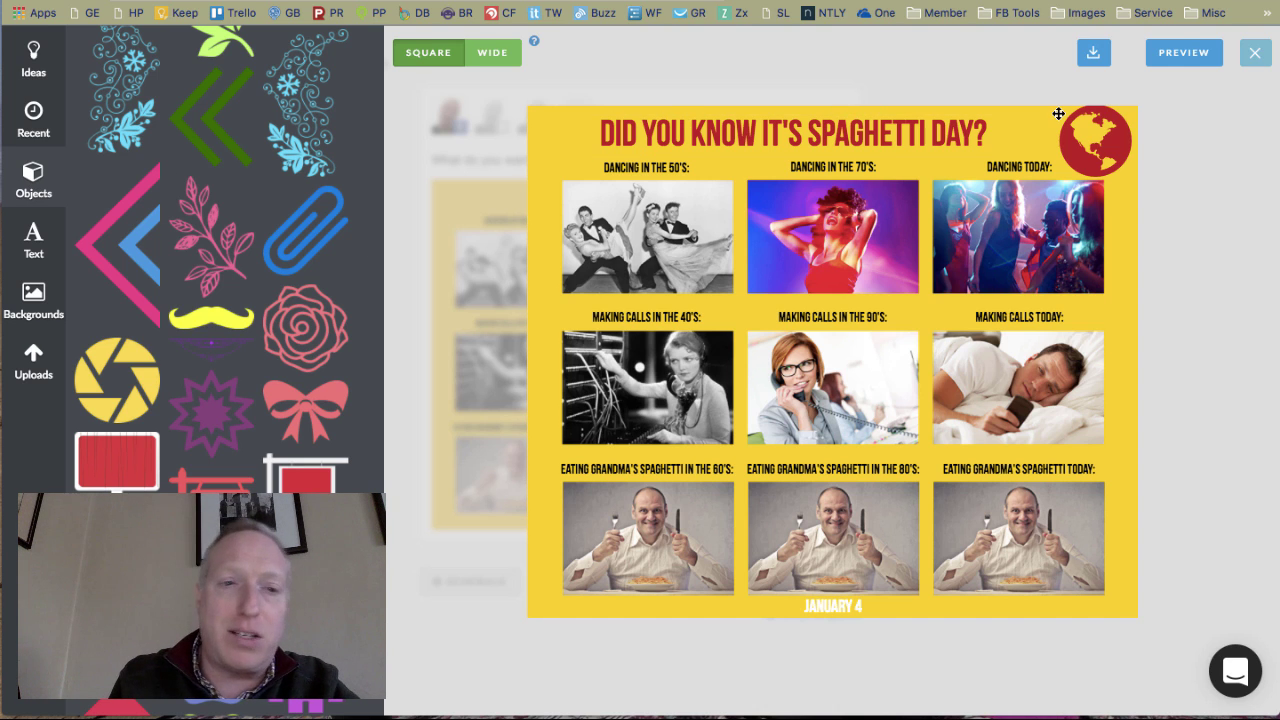
left_click(222, 318)
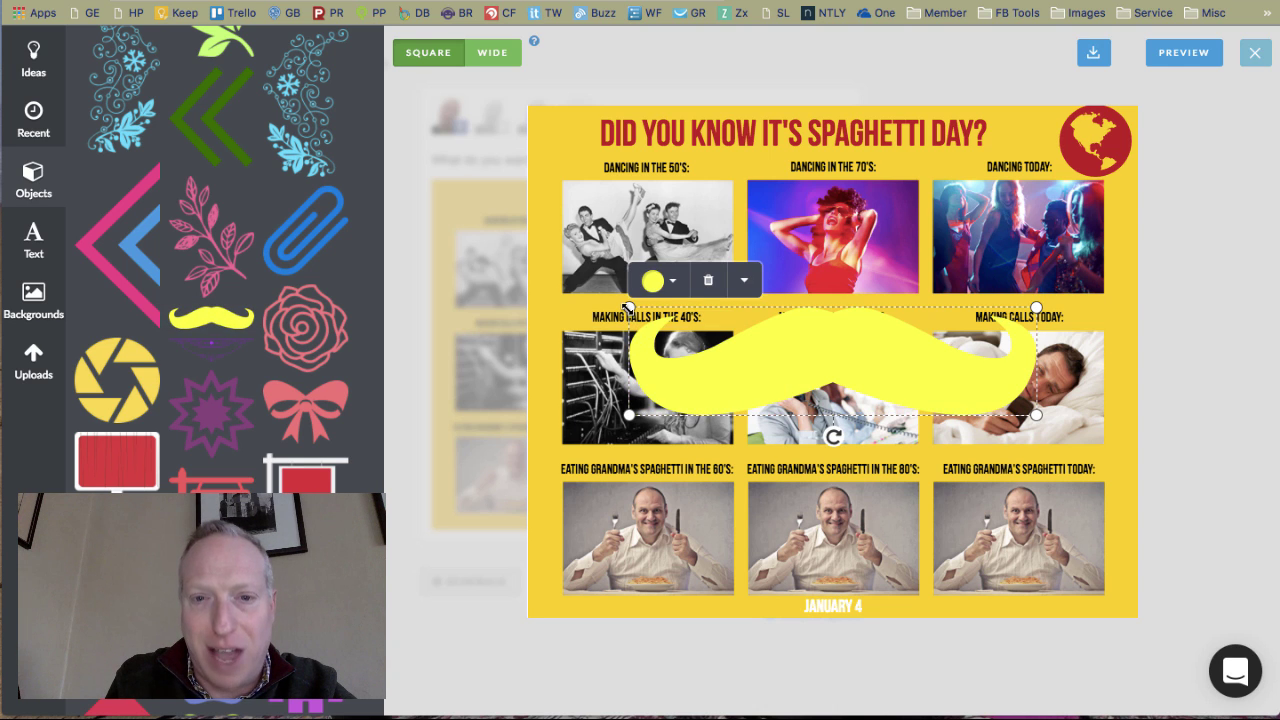
mouse_move(627, 306)
left_mouse_down()
mouse_move(992, 414)
mouse_move(1016, 524)
left_mouse_up()
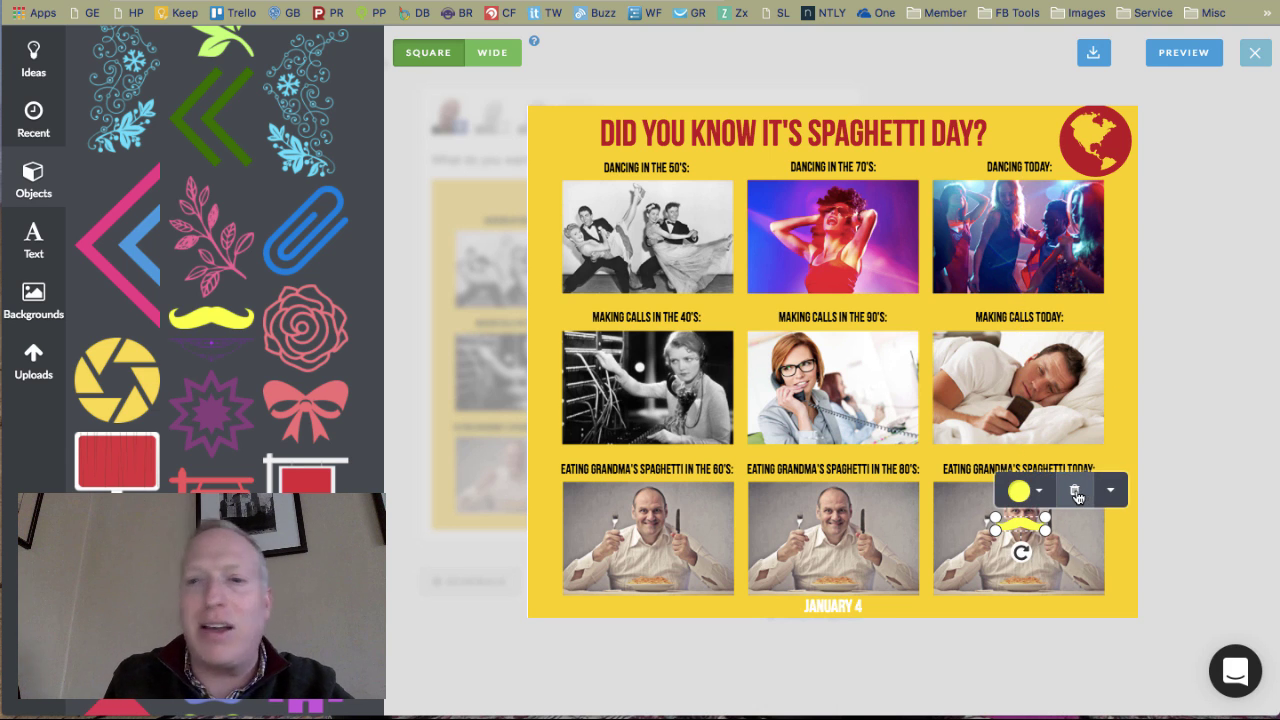
left_click(1201, 460)
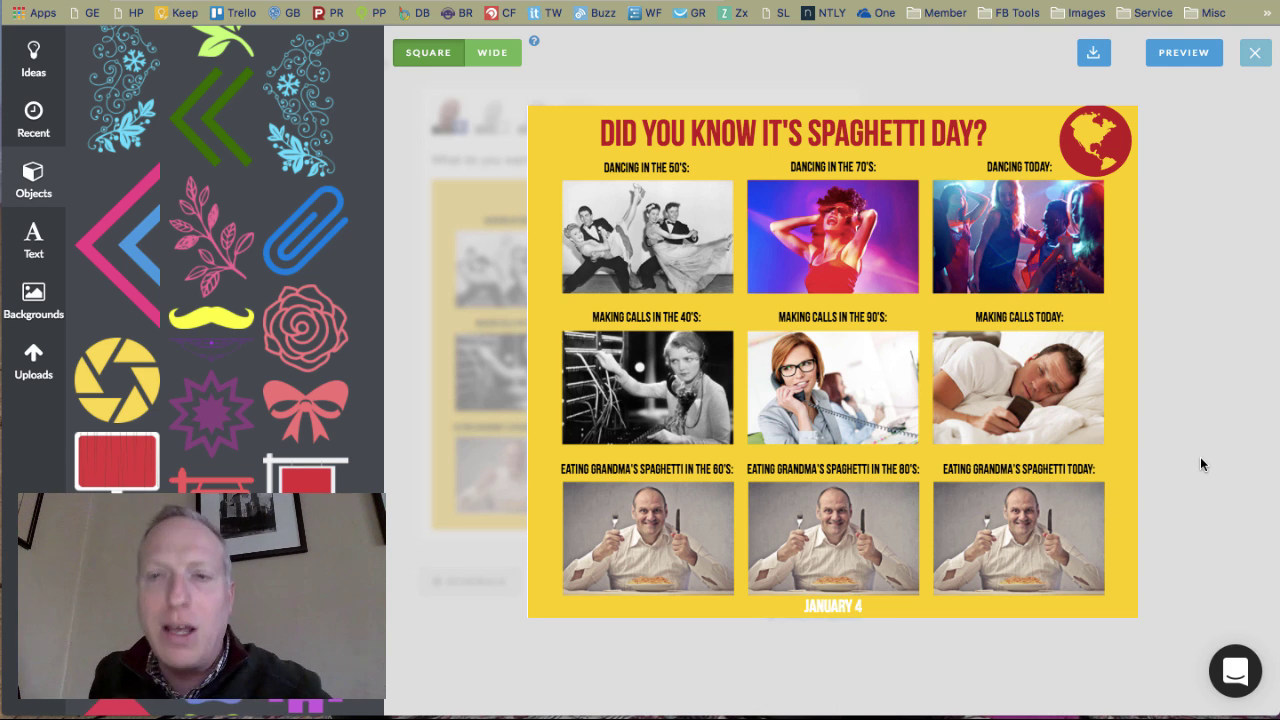
- Return to the post and caption it 'Hey there... do you love spaghetti as much as I do?'
left_click(1177, 53)
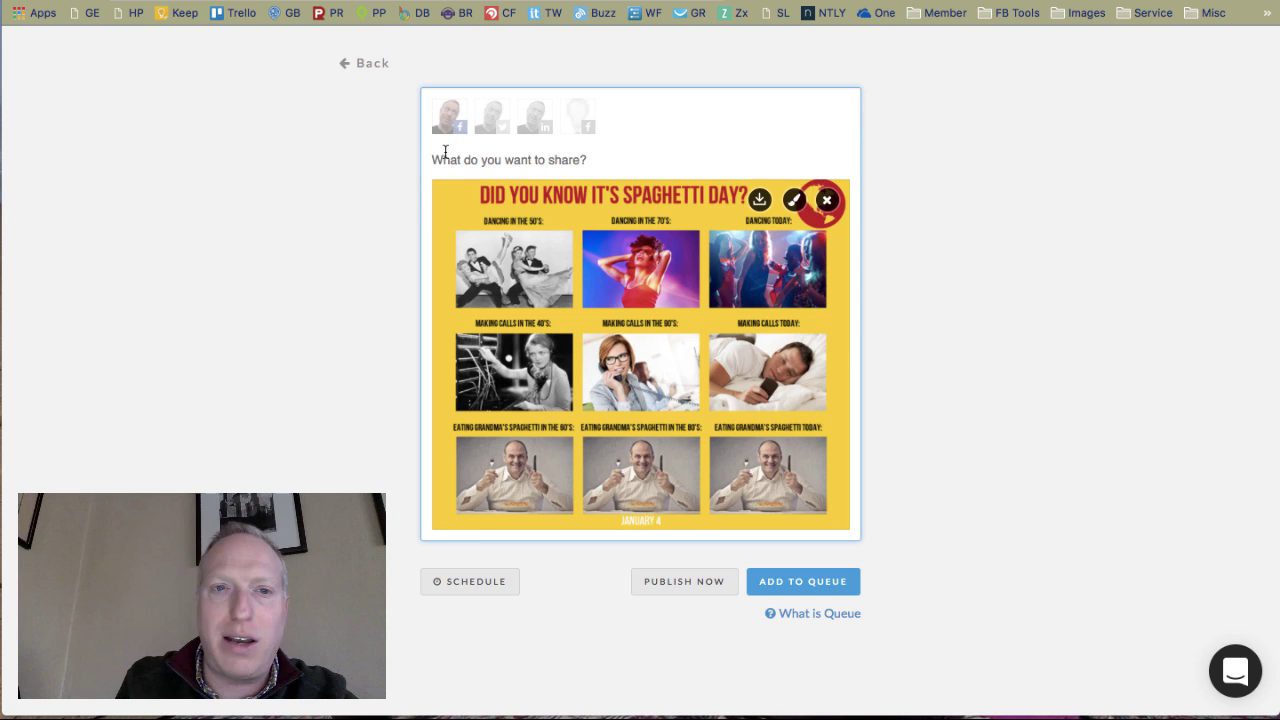
type("He")
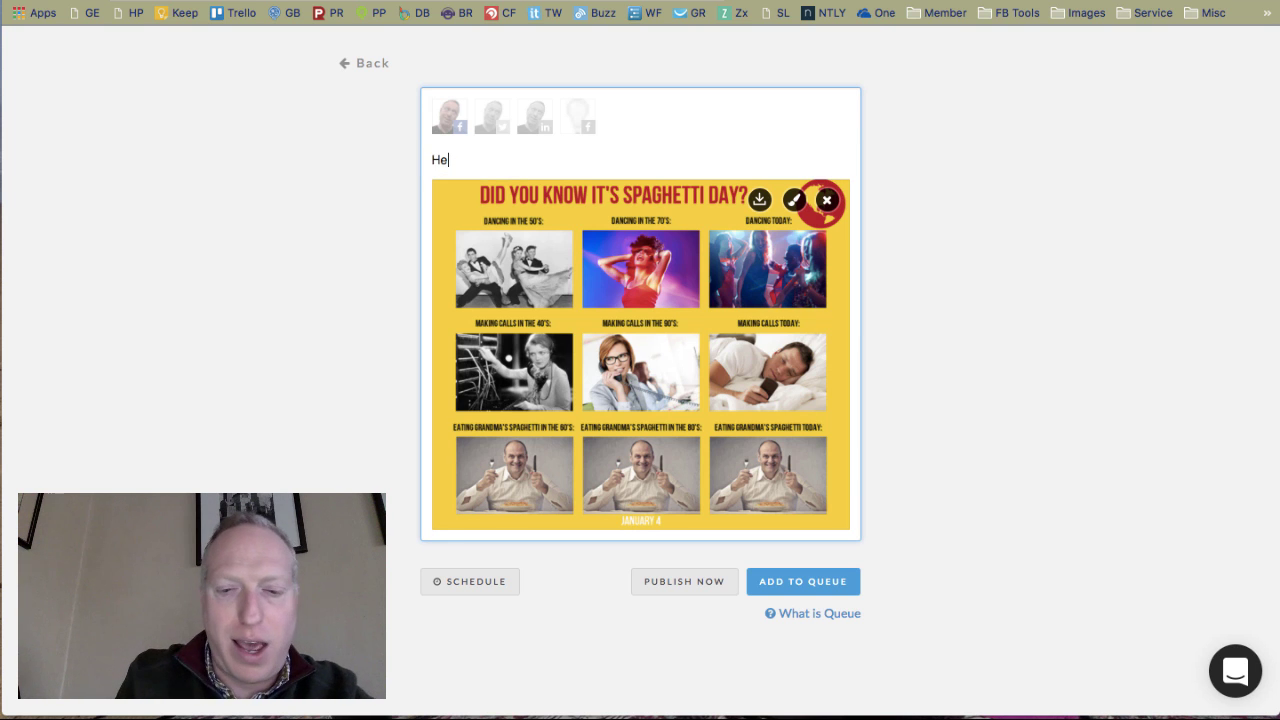
type("y there...")
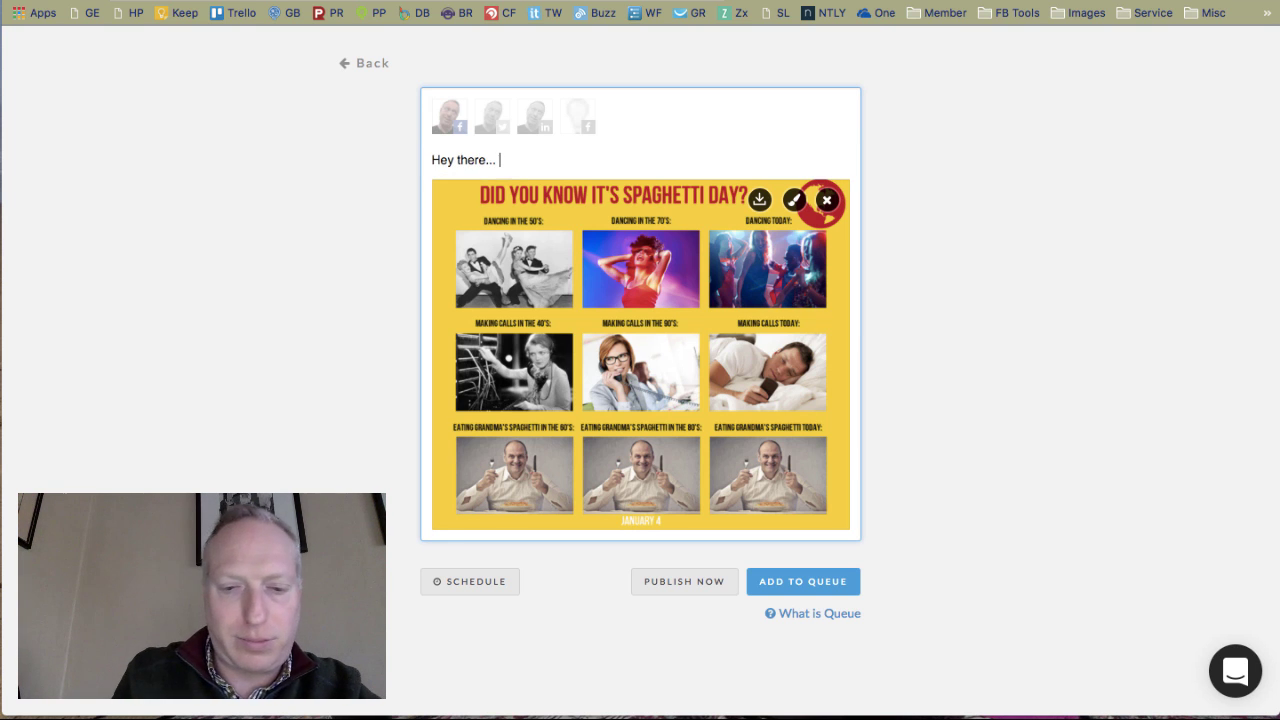
type(" do you love ")
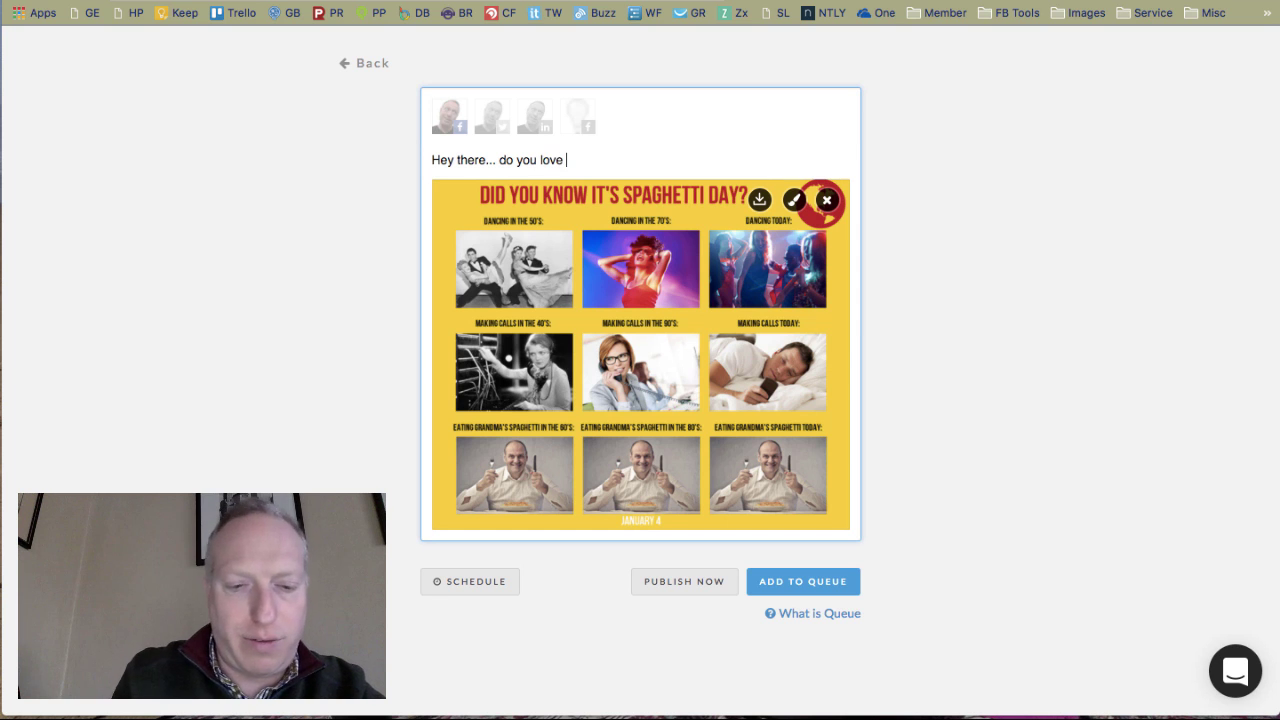
type("spaghett")
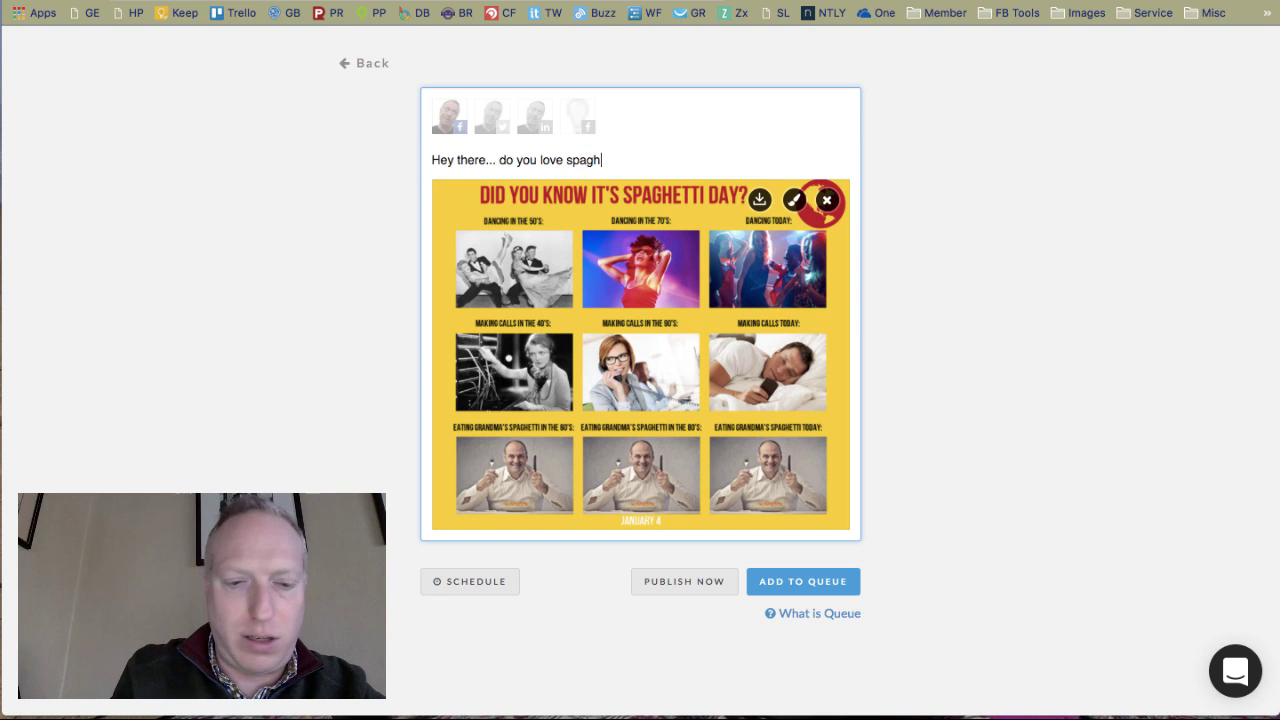
type("i as  u")
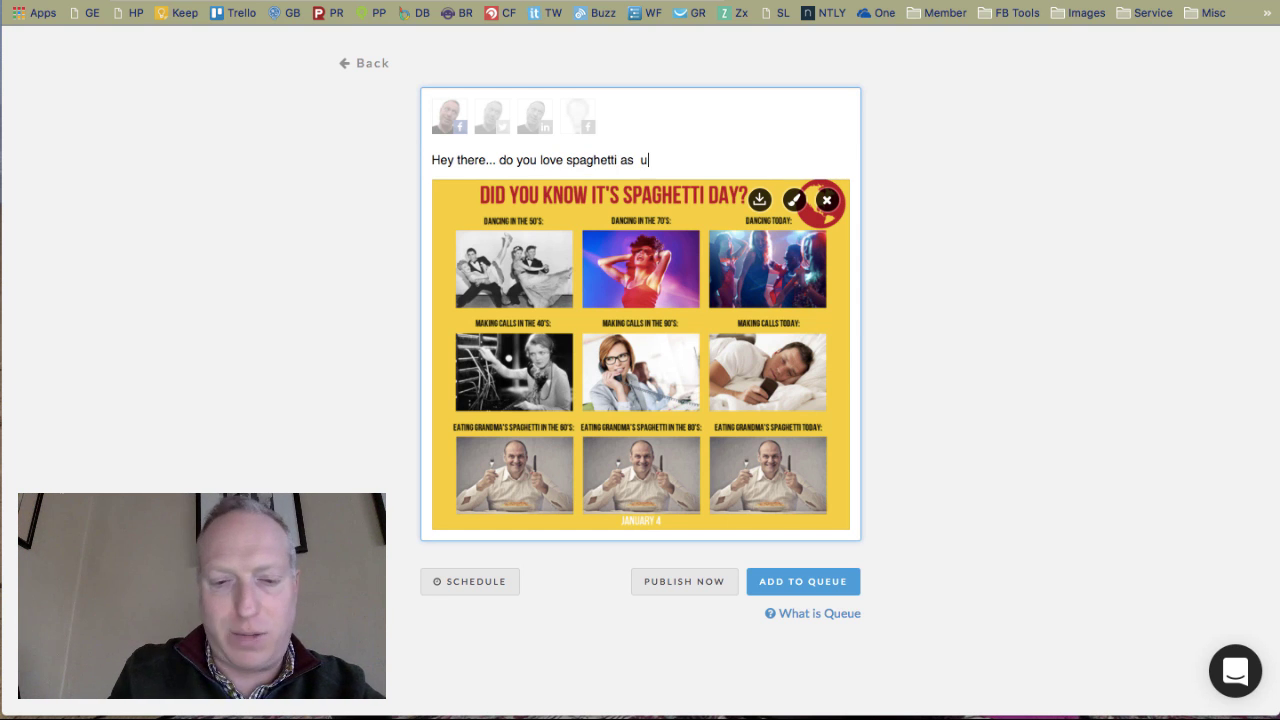
type("ch as I do")
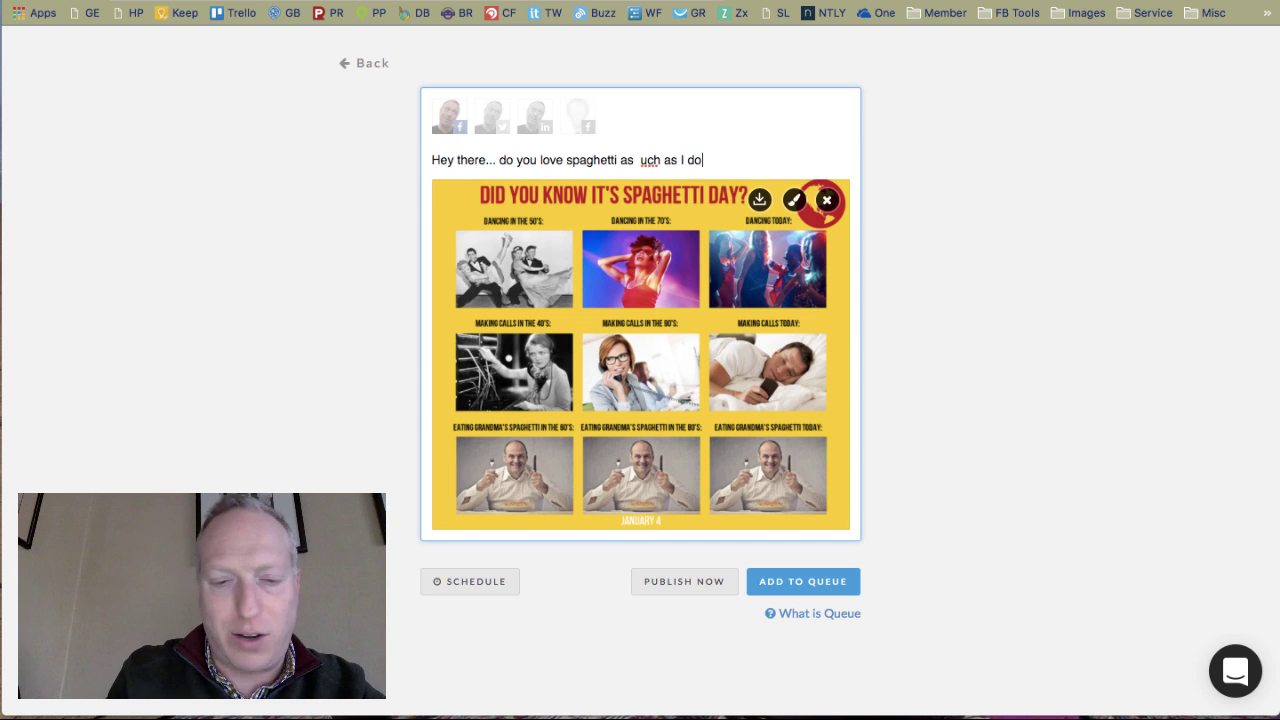
type("?")
key("alt+Left")
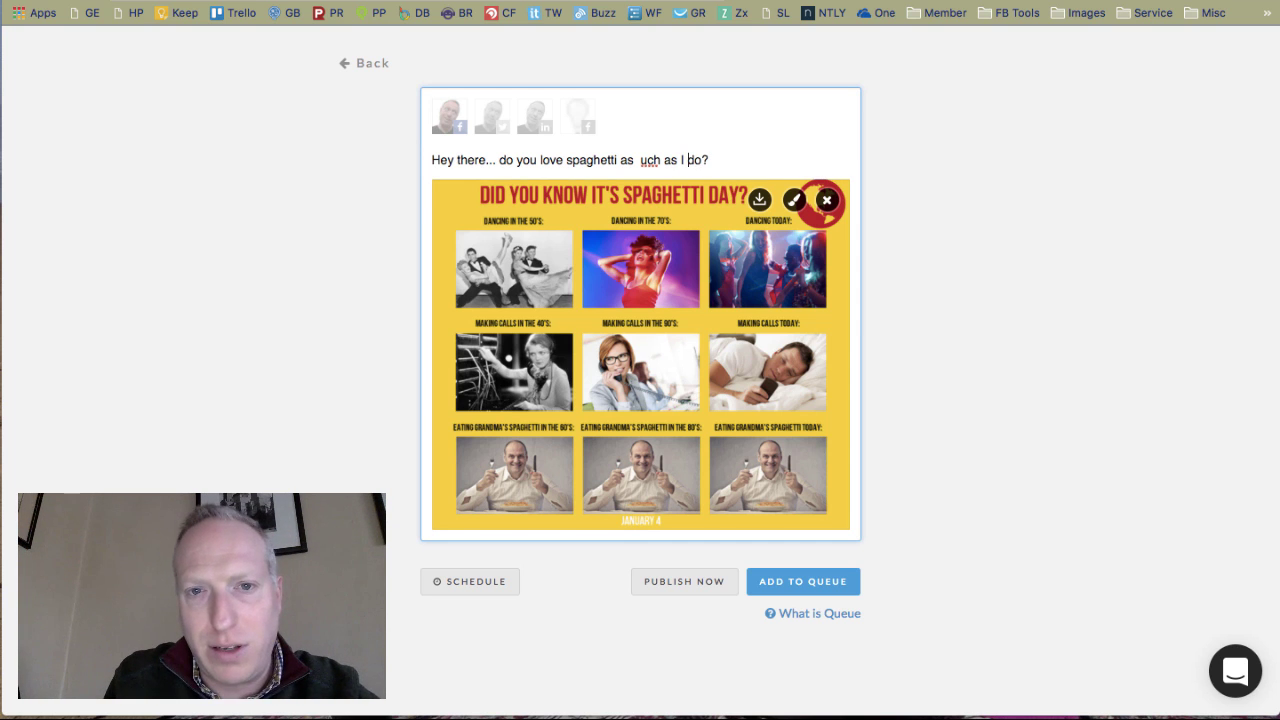
key("BackSpace")
type("m")
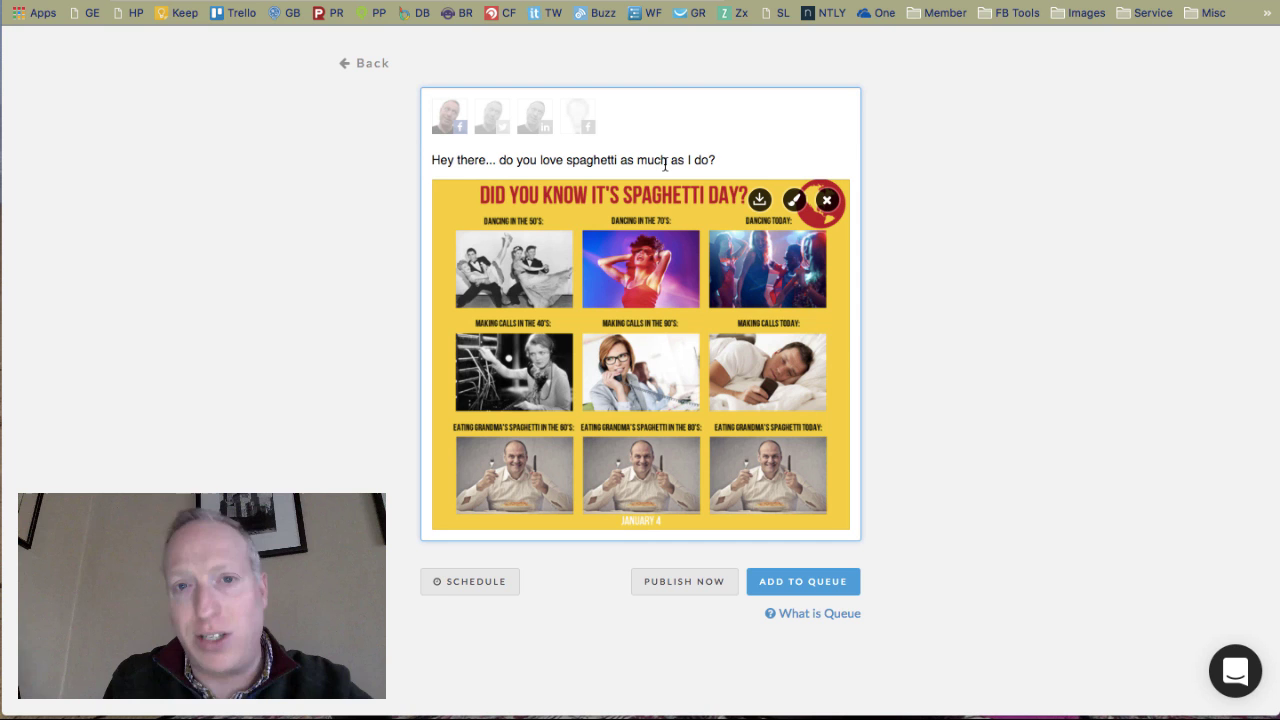
left_click(476, 580)
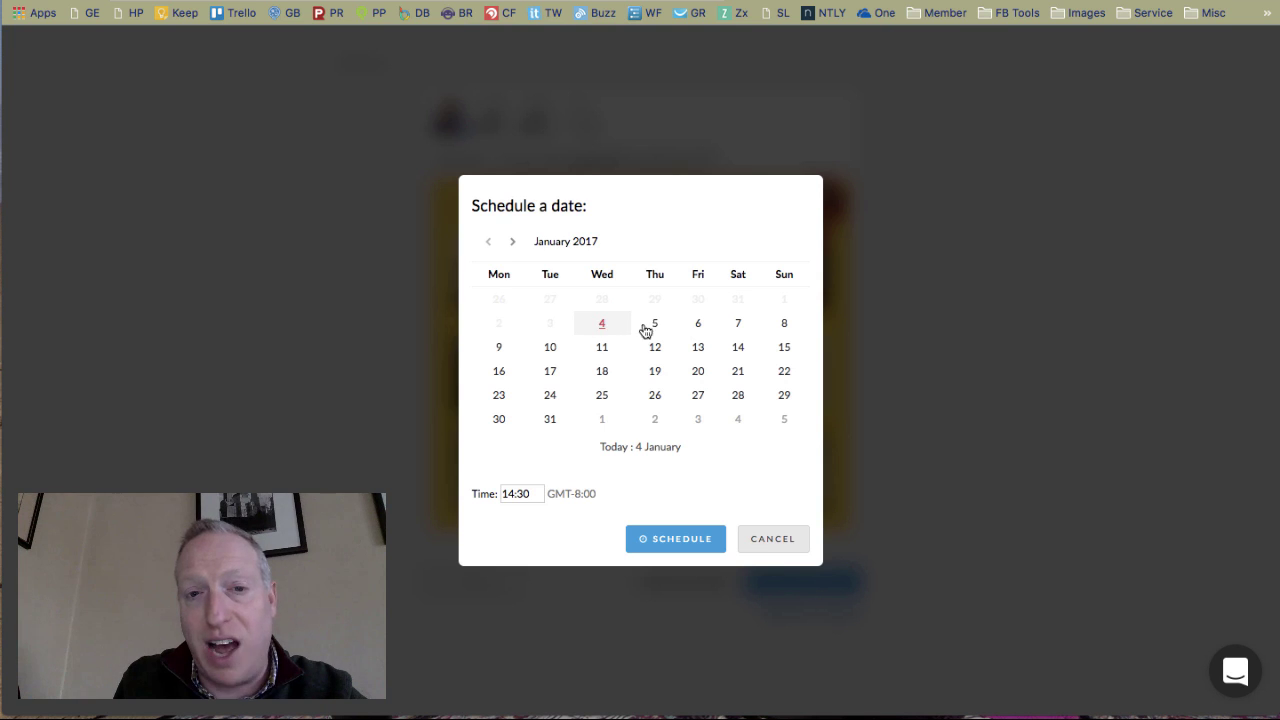
left_click(655, 328)
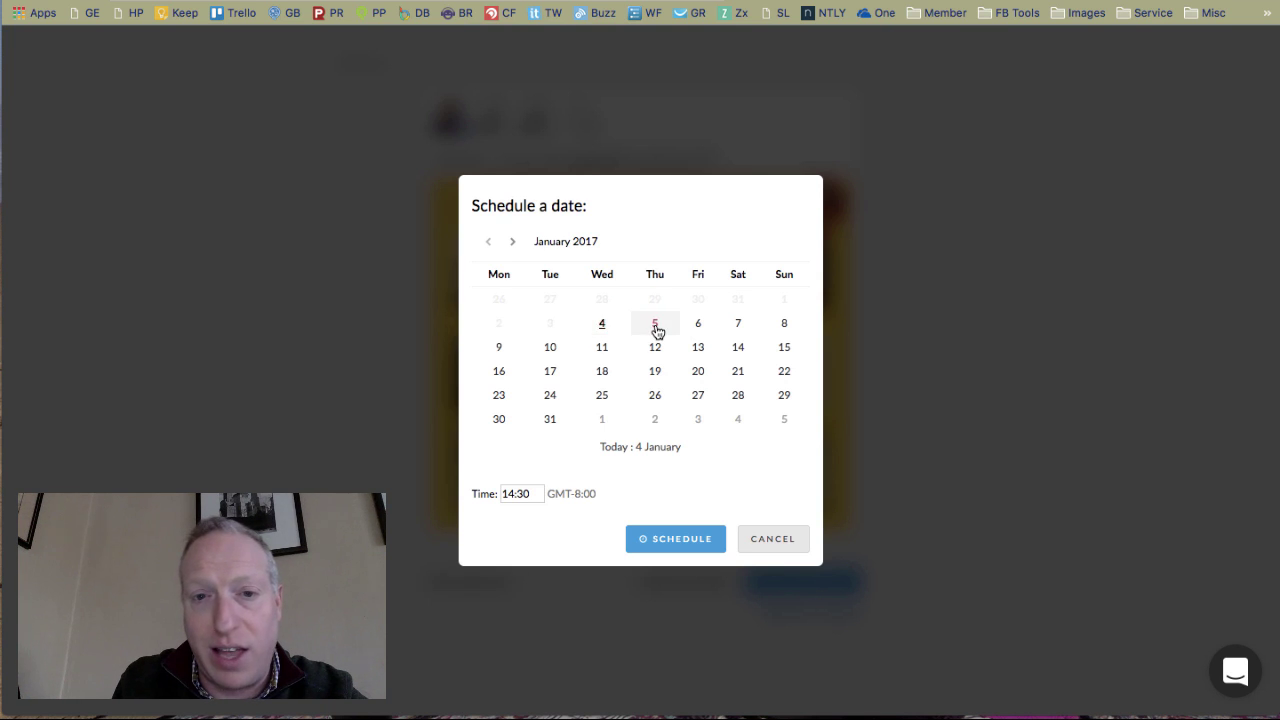
left_click(593, 329)
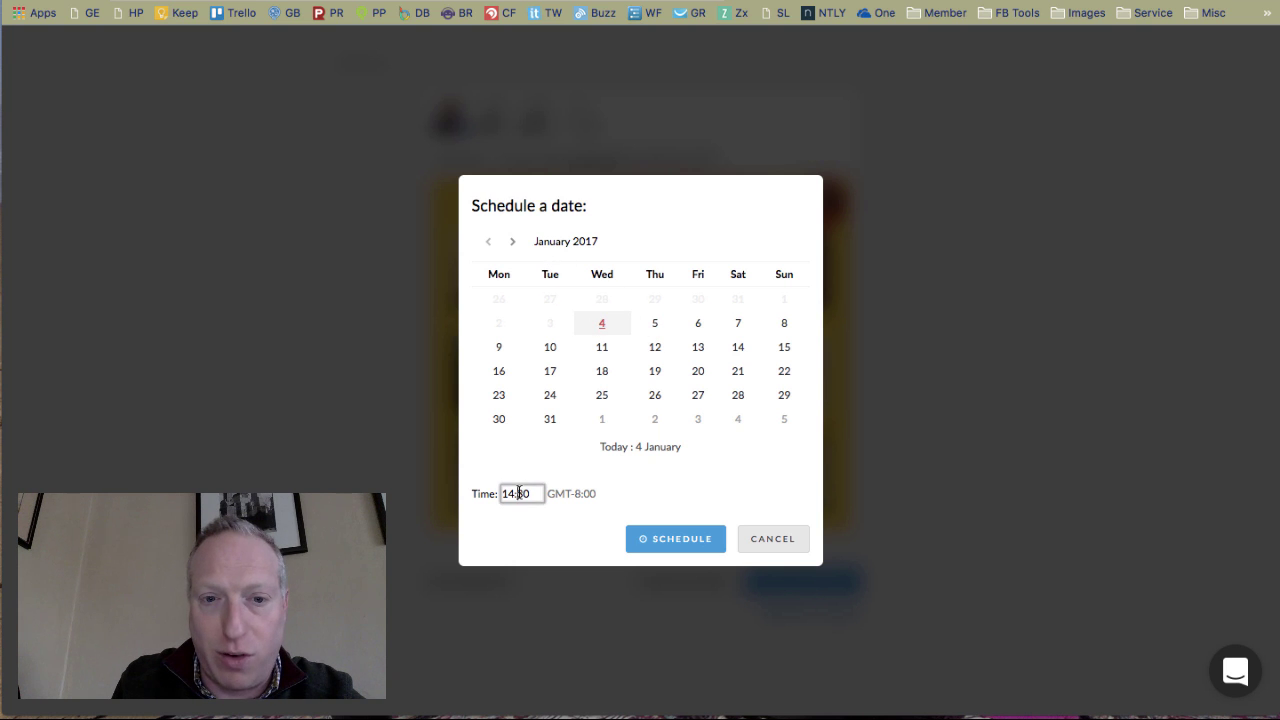
left_click(772, 542)
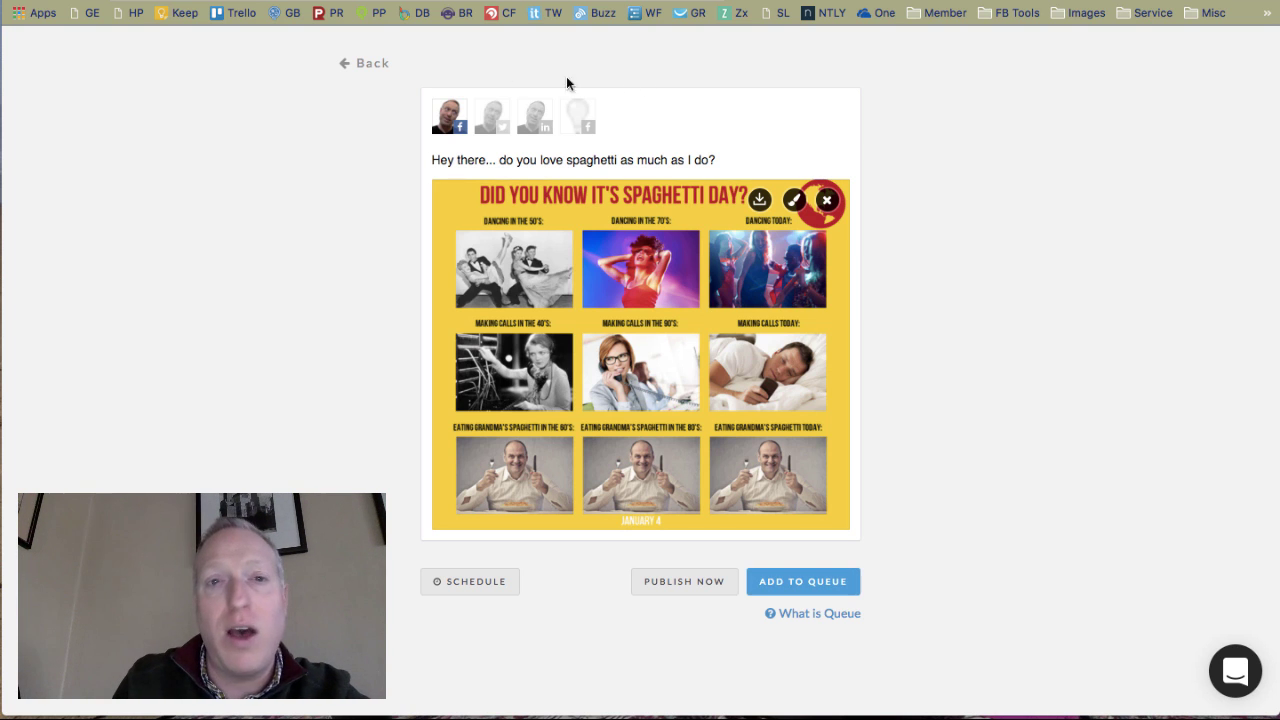
- Leave the post without saving and open the Statistics page
left_click(356, 66)
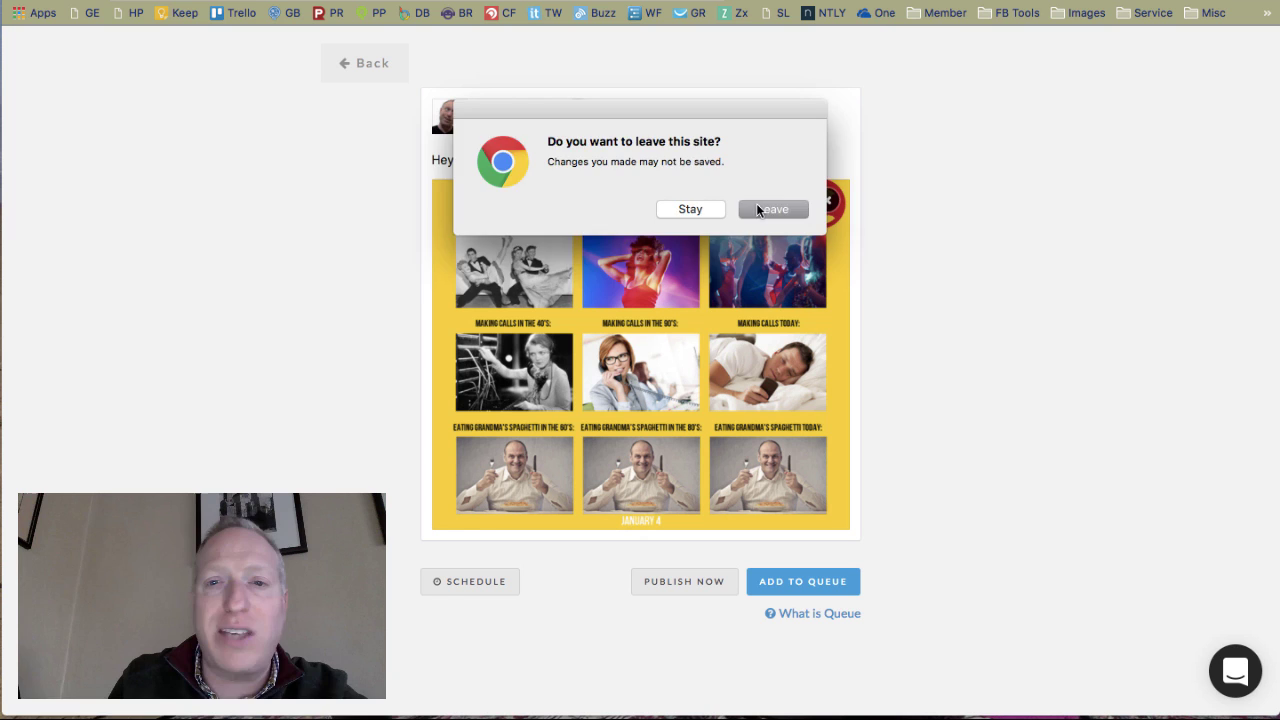
left_click(757, 209)
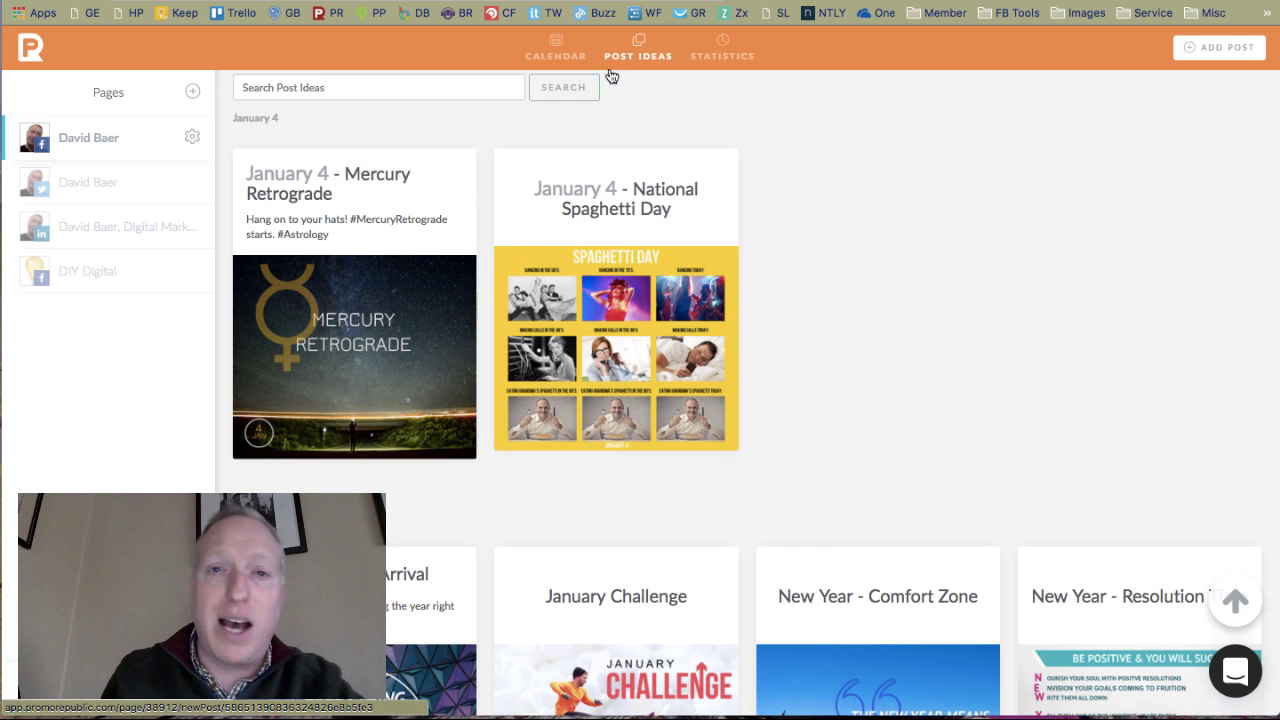
left_click(724, 50)
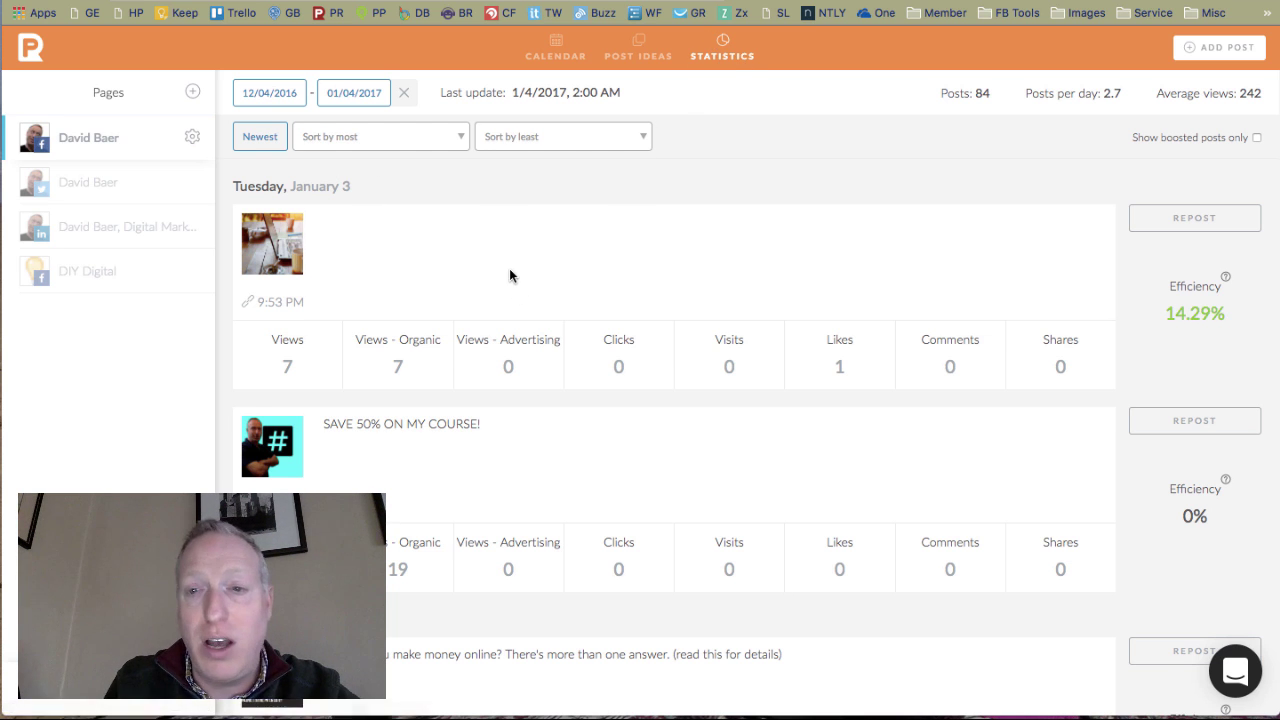
scroll(509, 275, "down", 1)
scroll(509, 275, "down", 4)
scroll(509, 275, "up", 5)
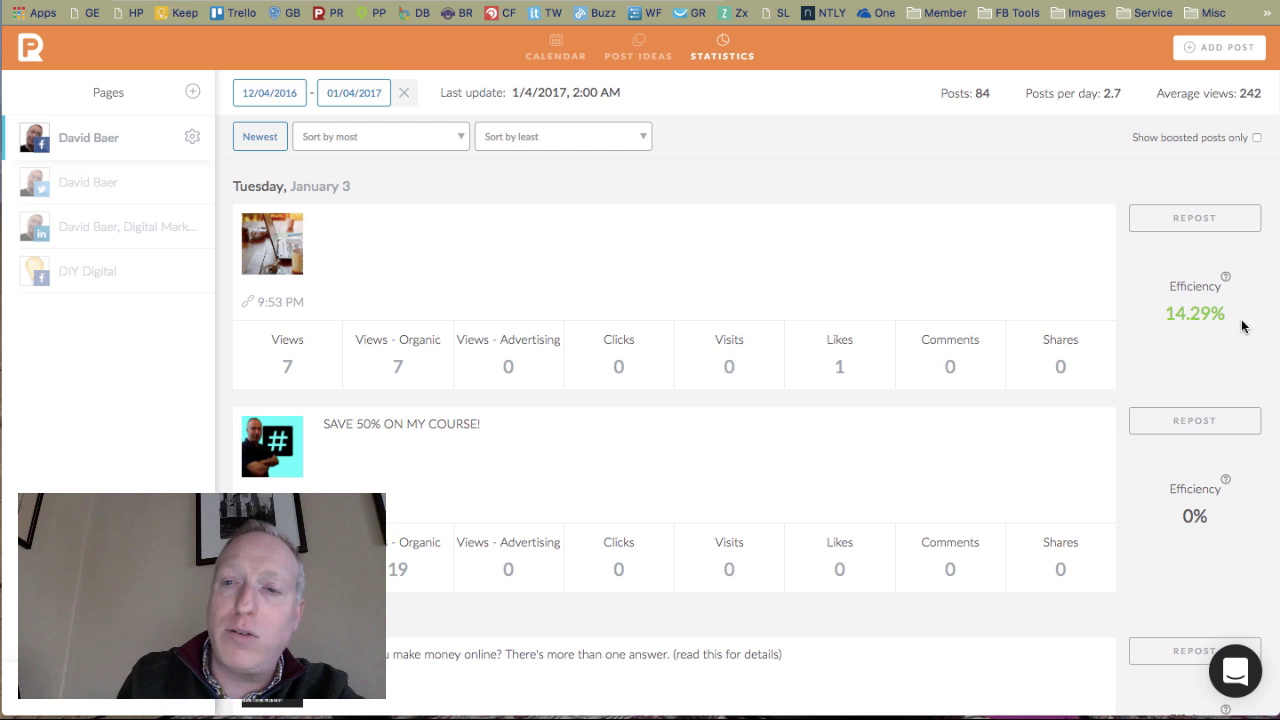
left_click_drag(1218, 309, 1156, 312)
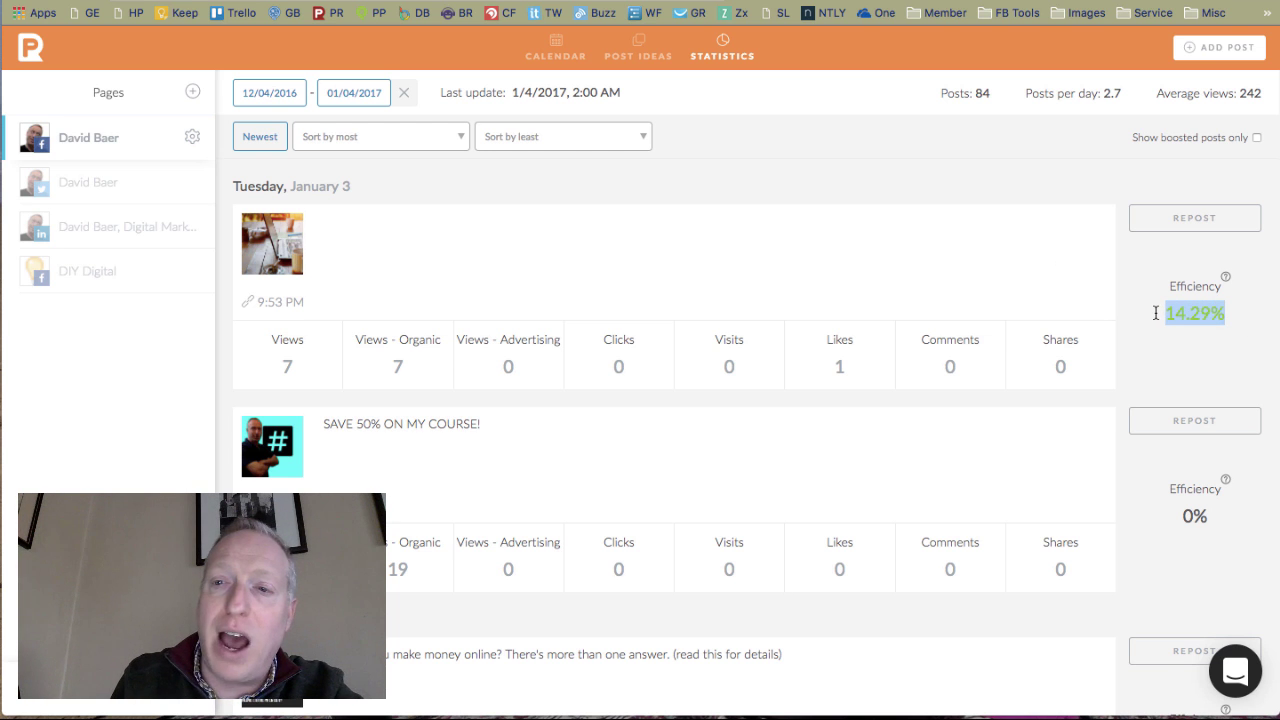
left_click(1156, 313)
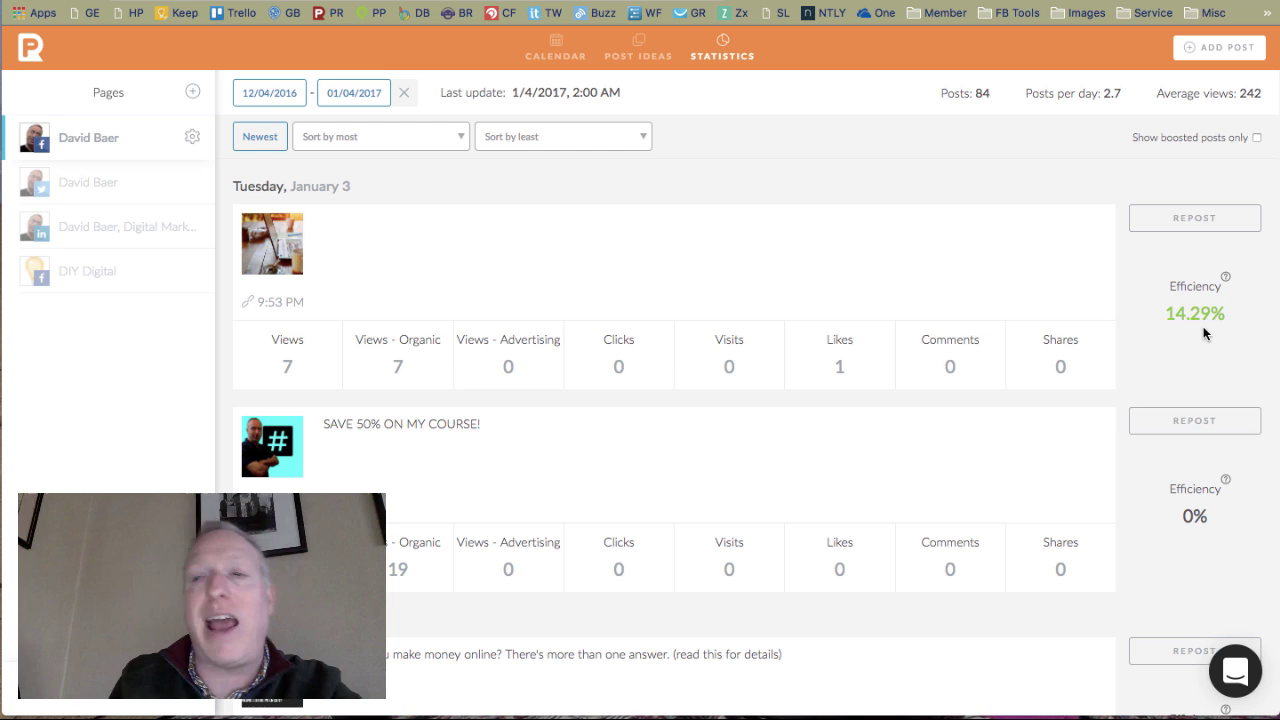